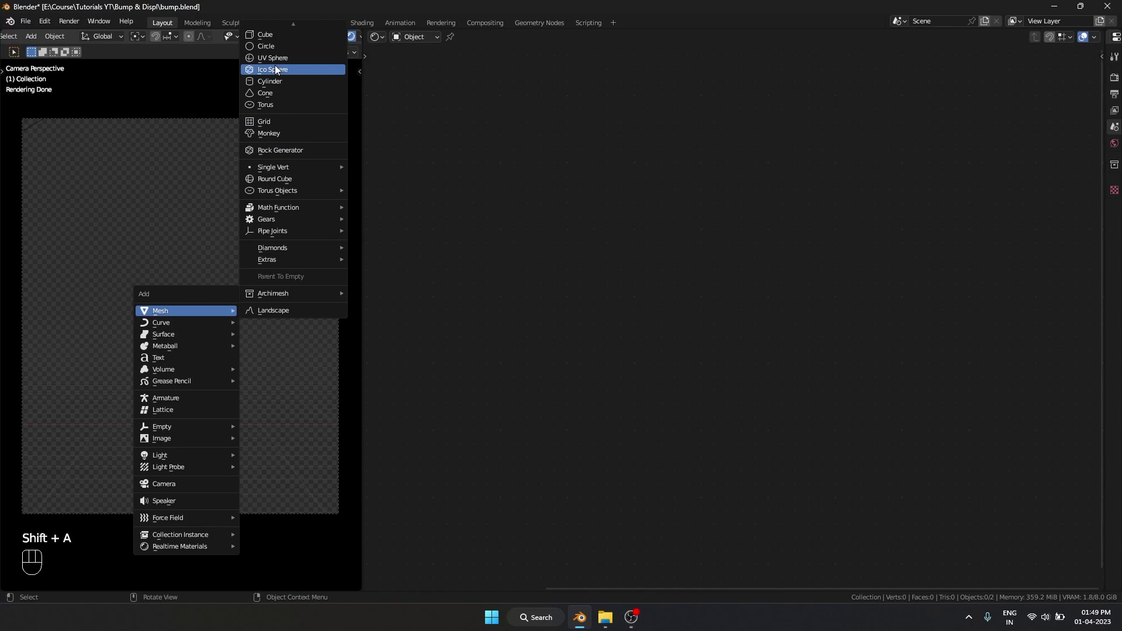
Add an icosphere to the scene, then enlarge it and reposition it.
click(275, 69)
key(s)
click(243, 358)
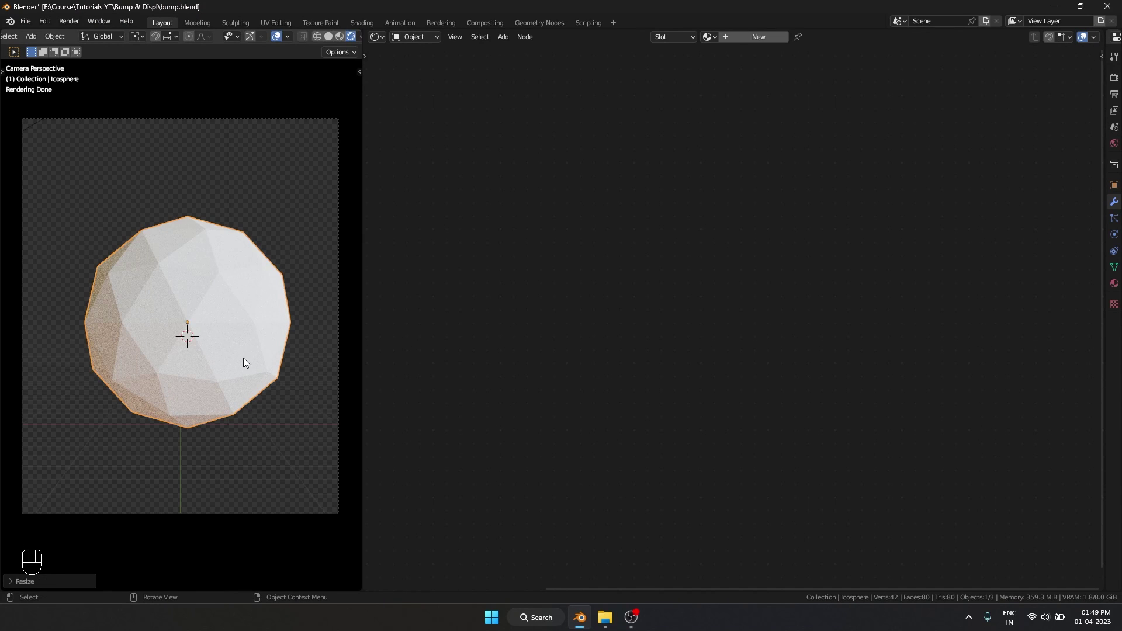
key(g)
click(238, 358)
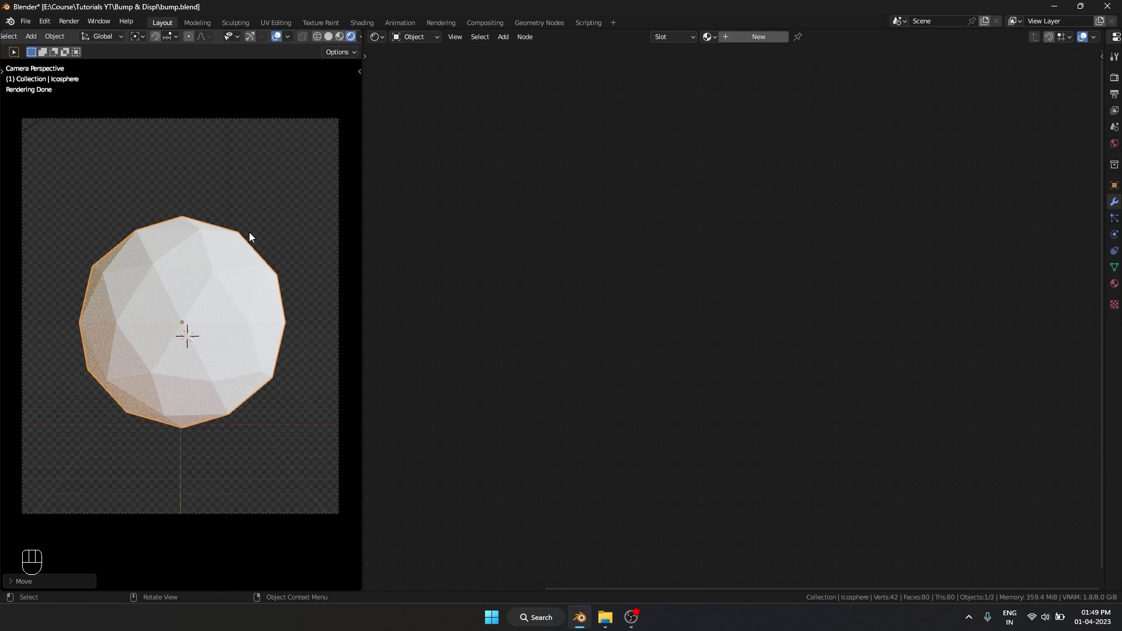
Create a new material and feed a Bump node into the Principled BSDF Normal input.
click(767, 38)
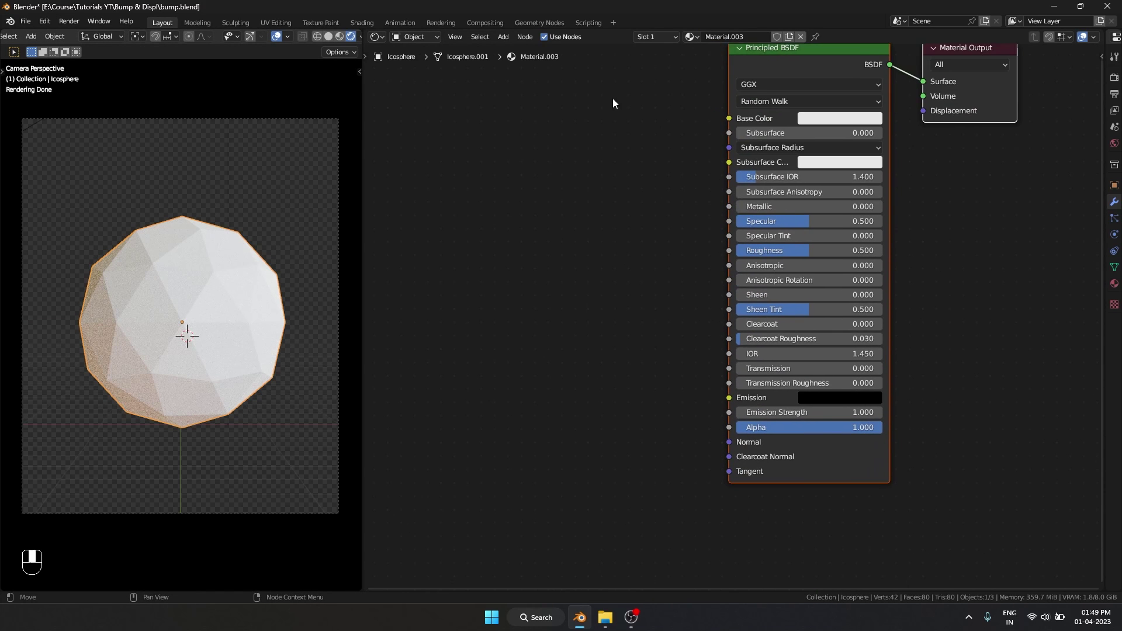
drag(729, 442, 618, 328)
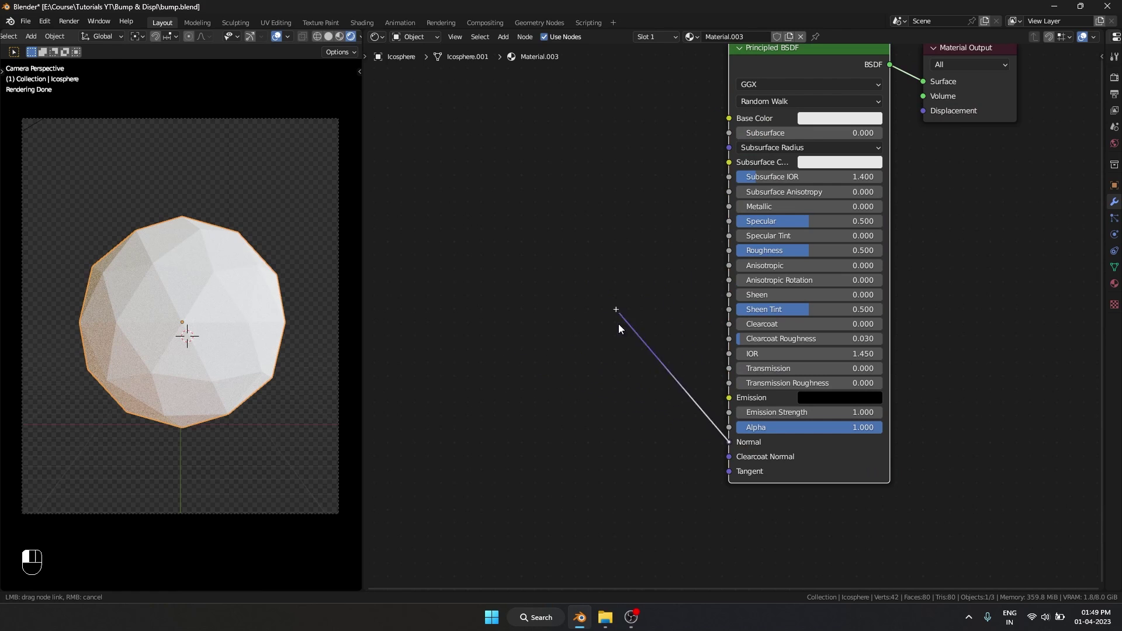
drag(618, 329, 587, 320)
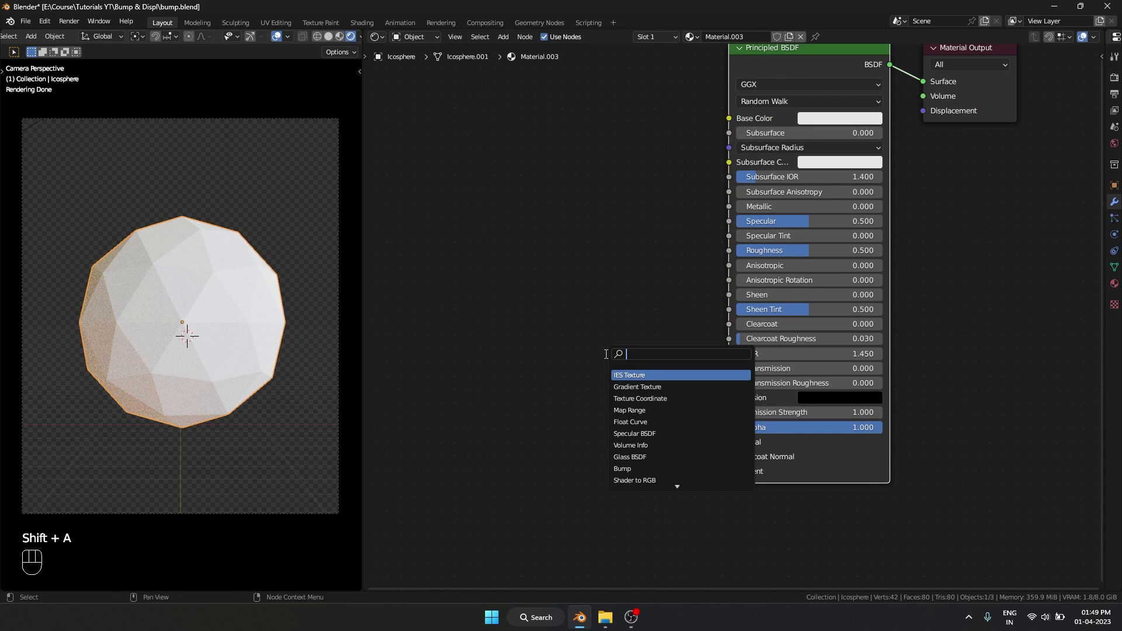
text(bump)
key(Return)
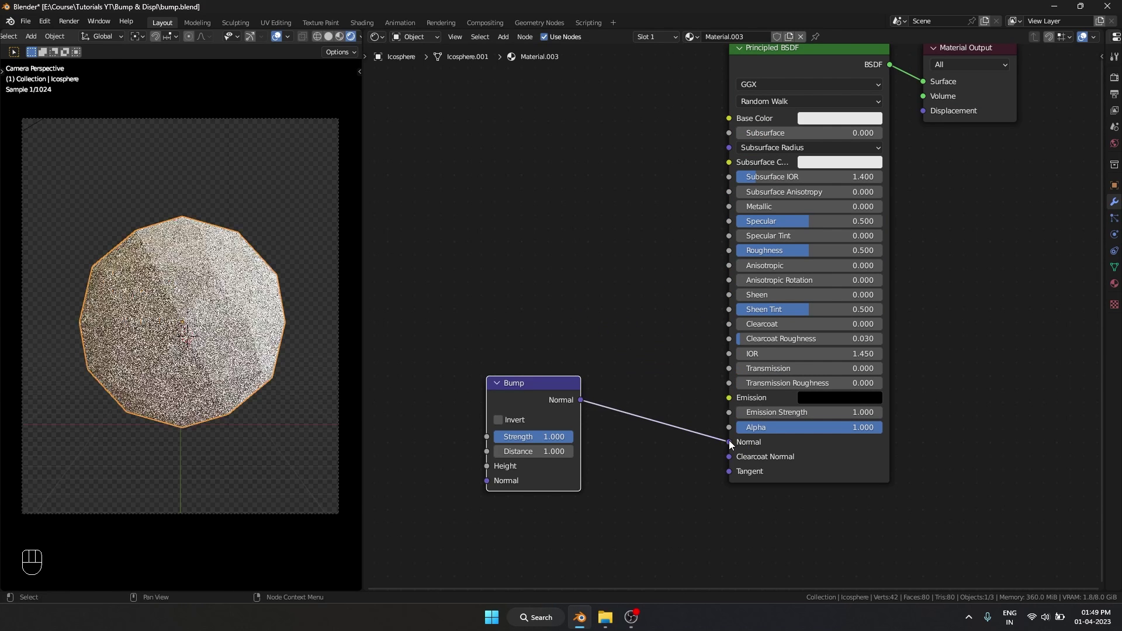
drag(532, 383, 555, 384)
drag(509, 467, 431, 290)
Add a Noise Texture and connect its Fac output to the Bump node's Height.
key(Escape)
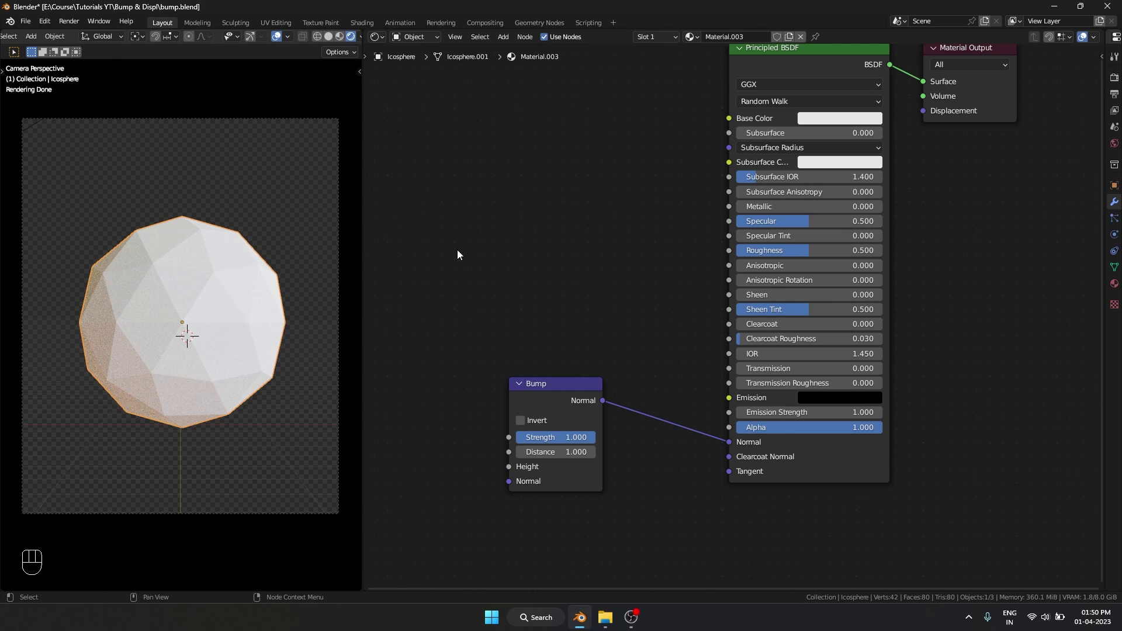
ctrl+scroll(457, 250, left, 5)
key(shift+a)
text(noise)
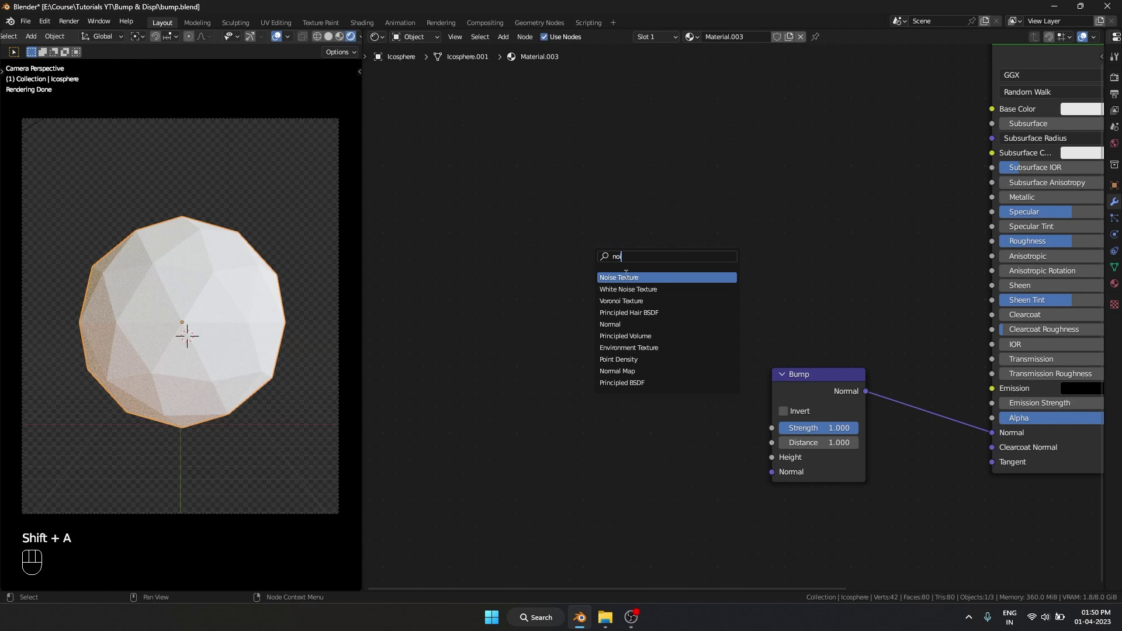
key(Return)
click(511, 298)
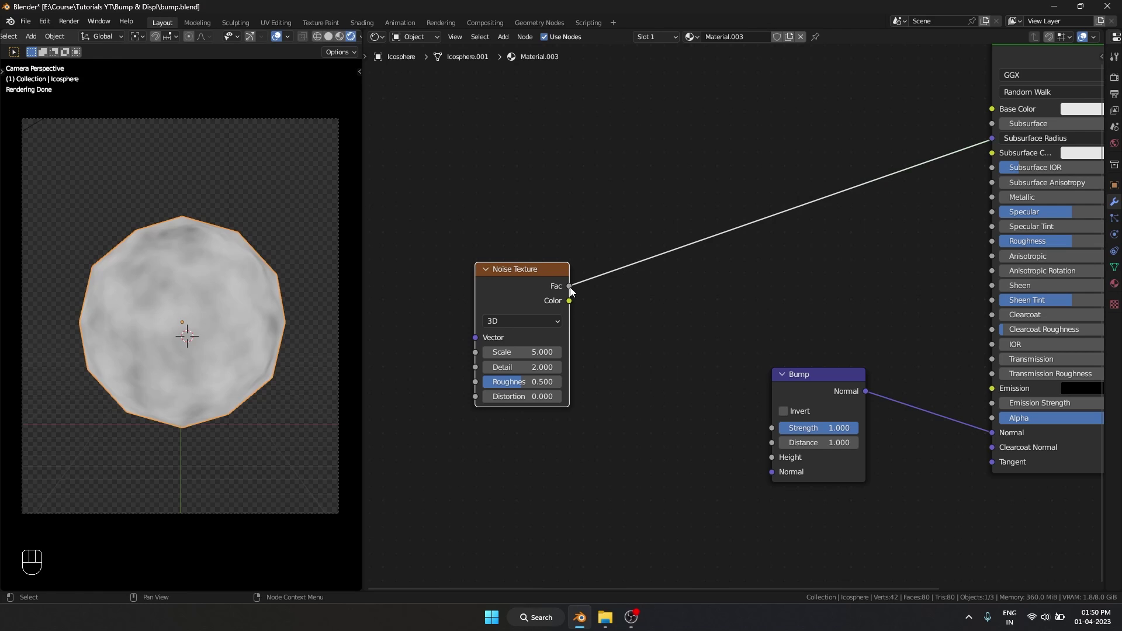
drag(570, 287, 769, 447)
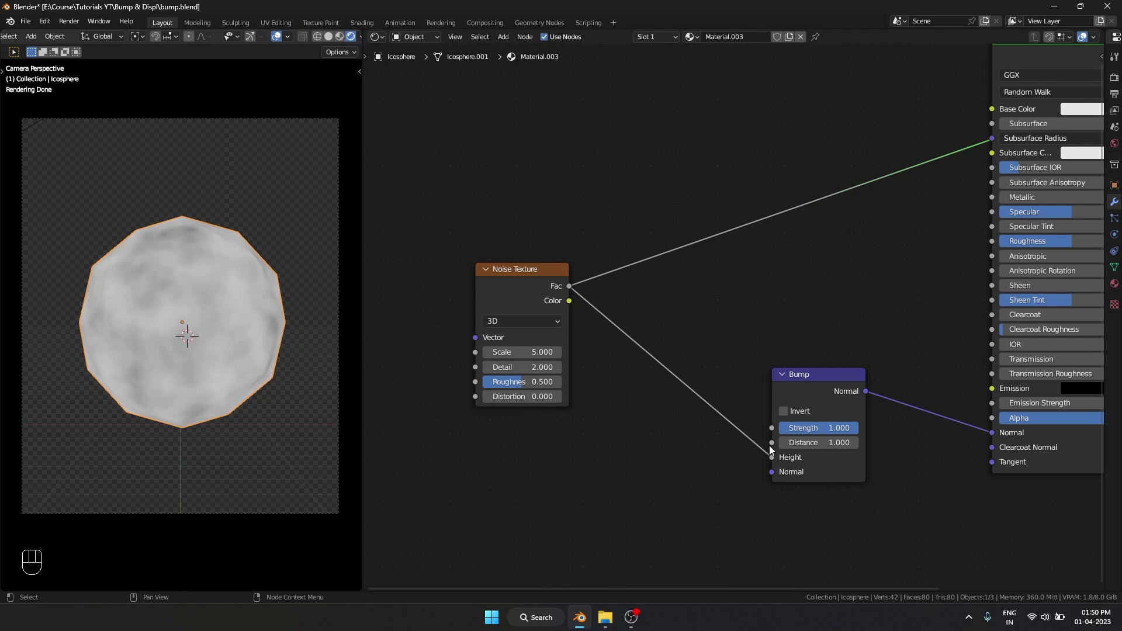
Preview the Bump node's output on the sphere and orbit closer to inspect it.
click(822, 388)
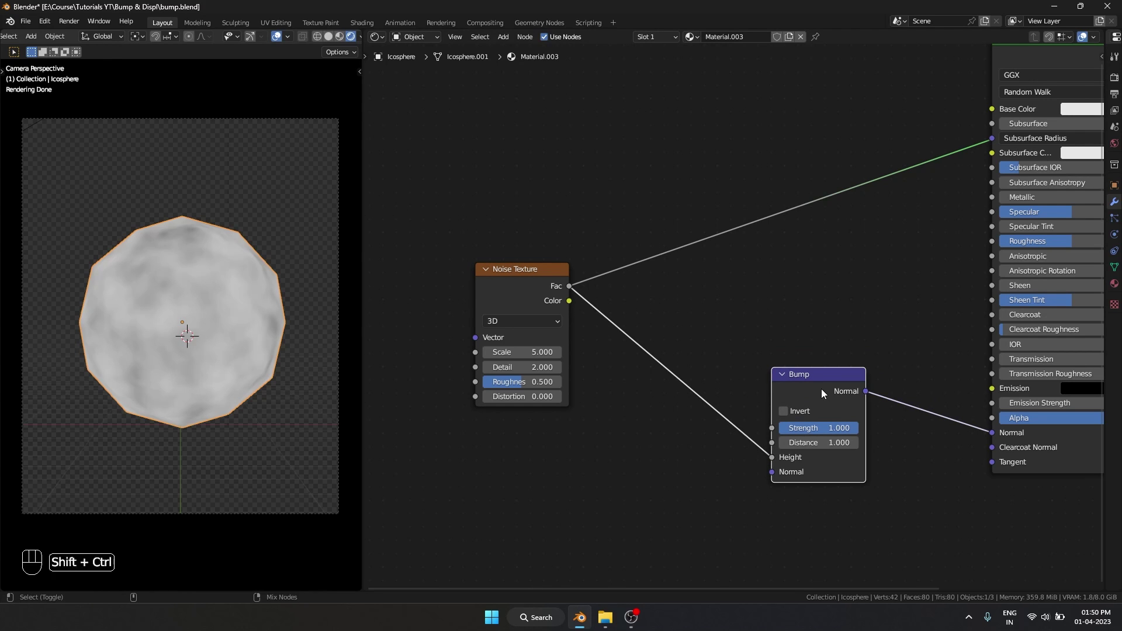
ctrl+shift+click(821, 388)
scroll(145, 318, up, 2)
scroll(145, 318, up, 1)
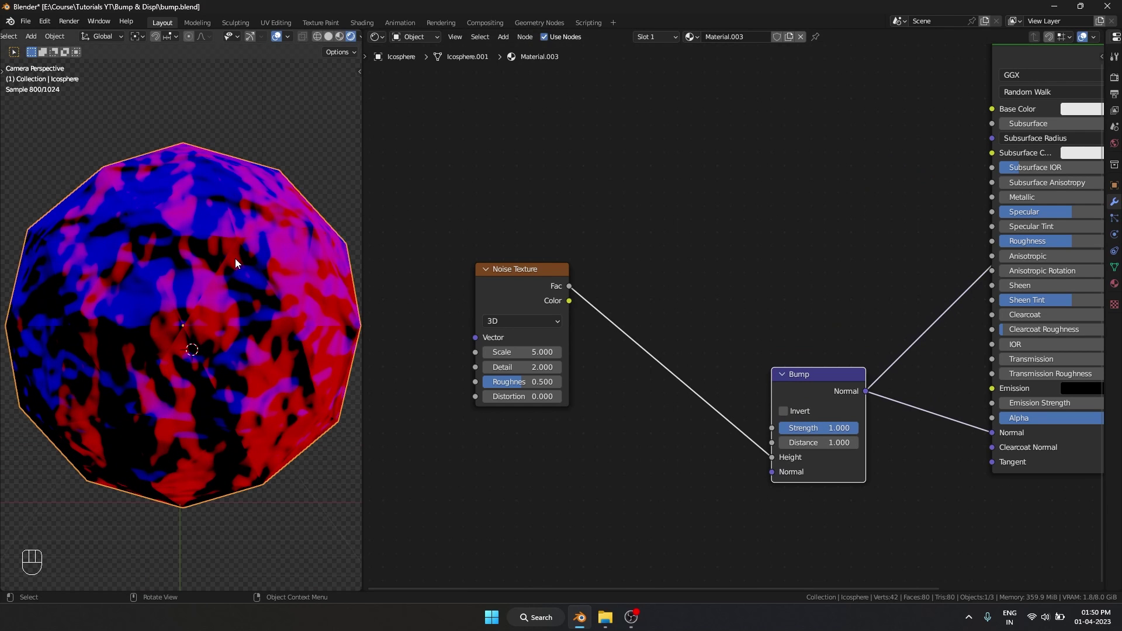
middle_drag(235, 259, 227, 272)
scroll(265, 326, up, 3)
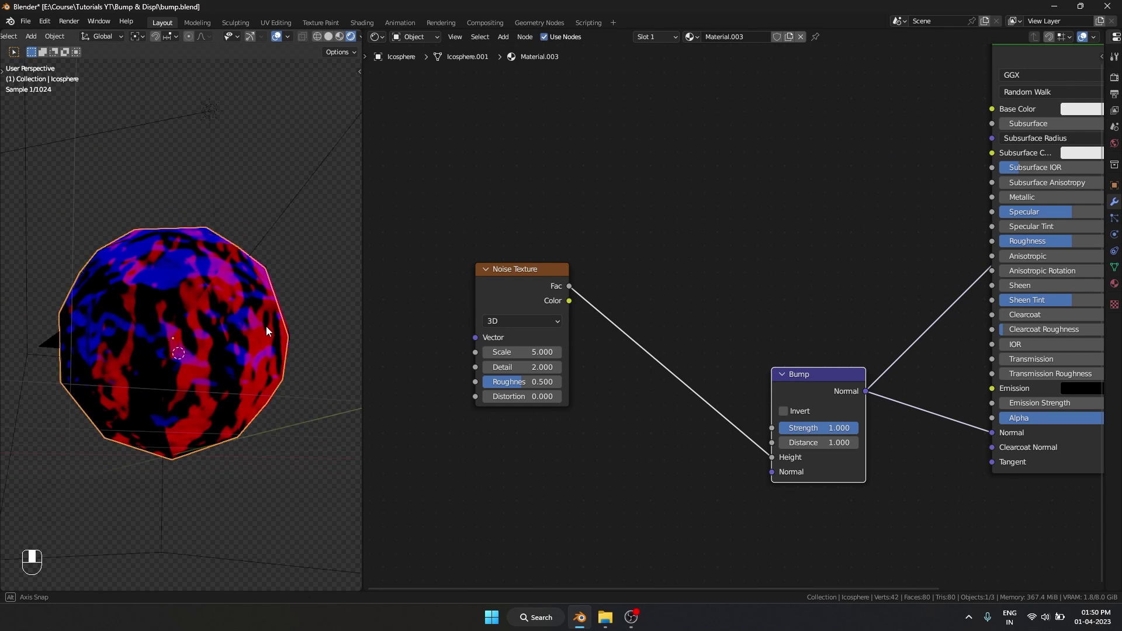
Toggle the sphere preview between the Noise Texture and the Bump output.
ctrl+shift+click(534, 297)
ctrl+shift+click(793, 384)
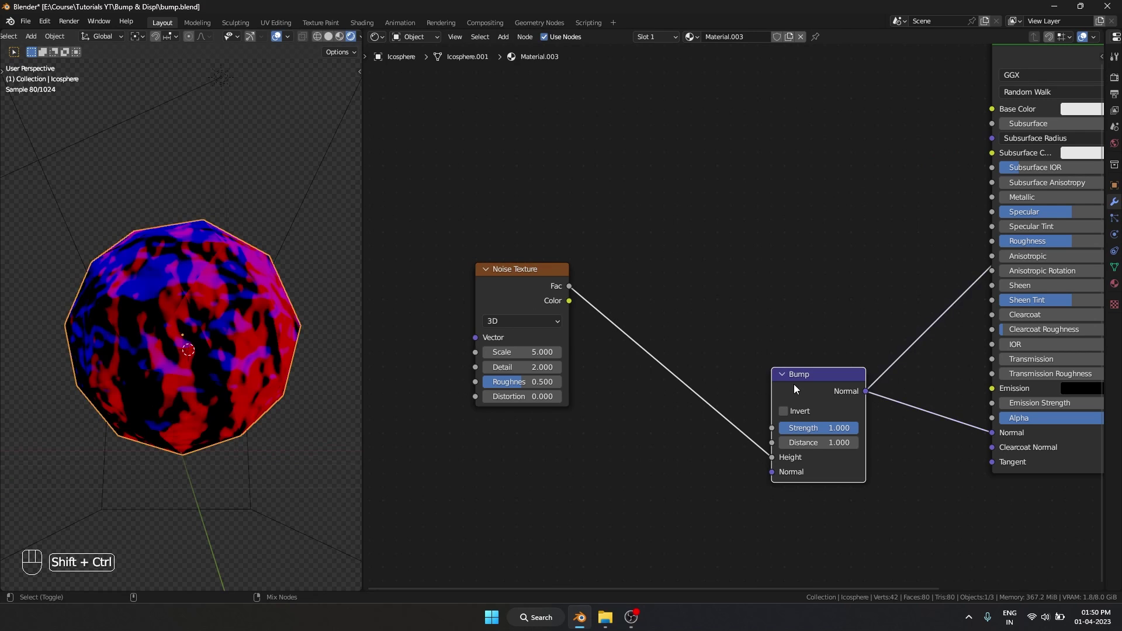
ctrl+shift+click(520, 289)
ctrl+shift+click(833, 387)
ctrl+shift+click(520, 327)
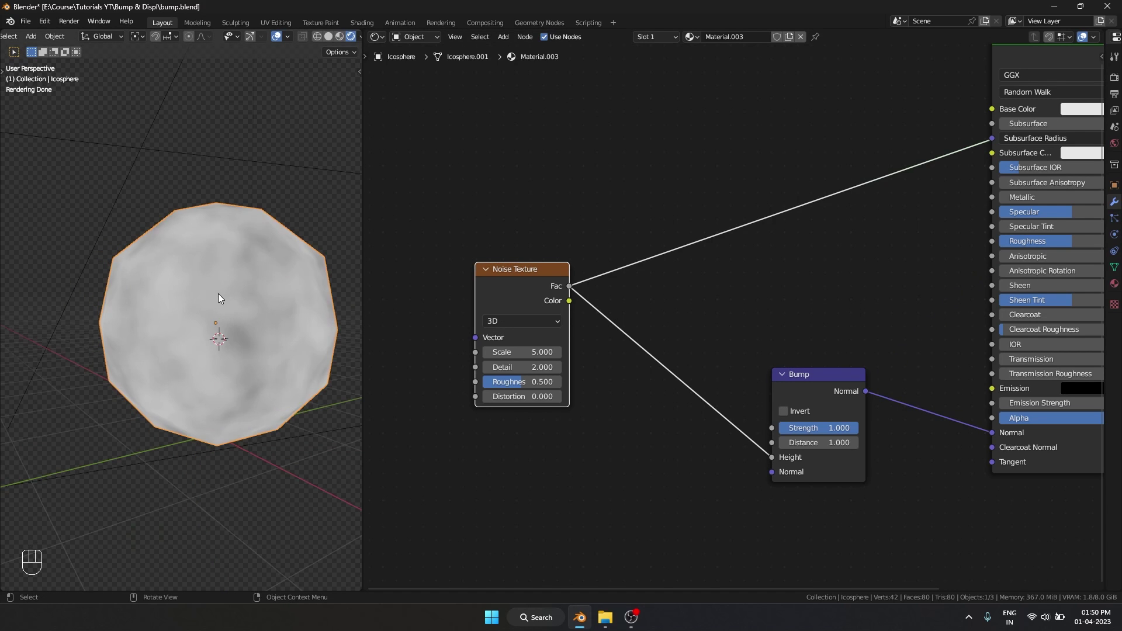
middle_drag(219, 293, 436, 337)
ctrl+shift+click(818, 409)
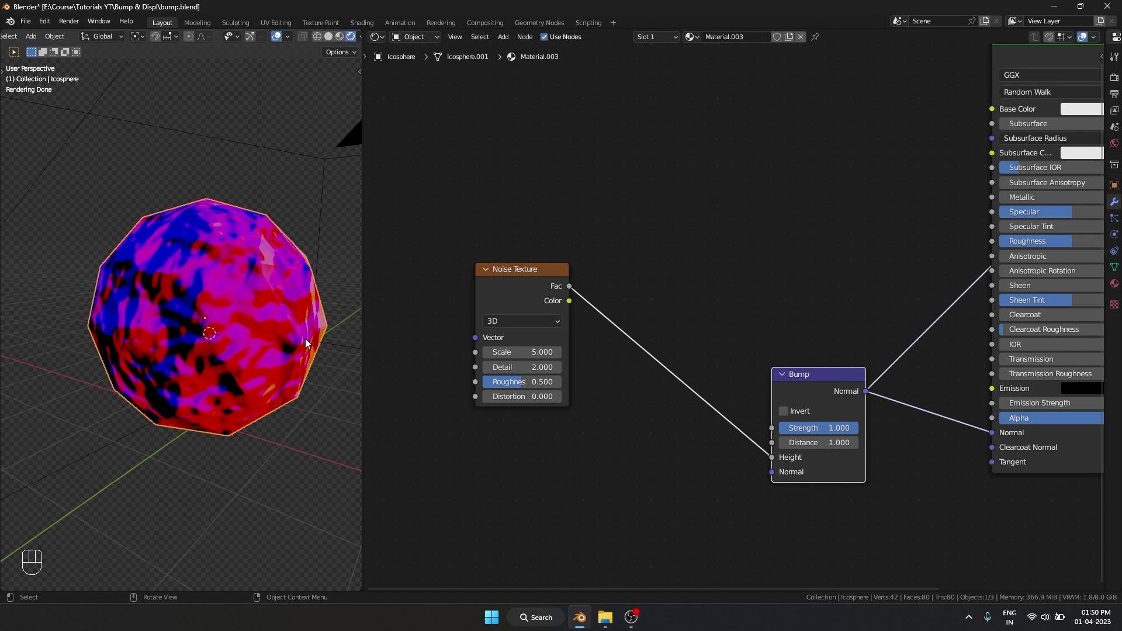
Restore the Principled BSDF output, subdivide the sphere to level 2 and shade it smooth.
key(KP_0)
scroll(731, 316, down, 2)
ctrl+shift+click(955, 132)
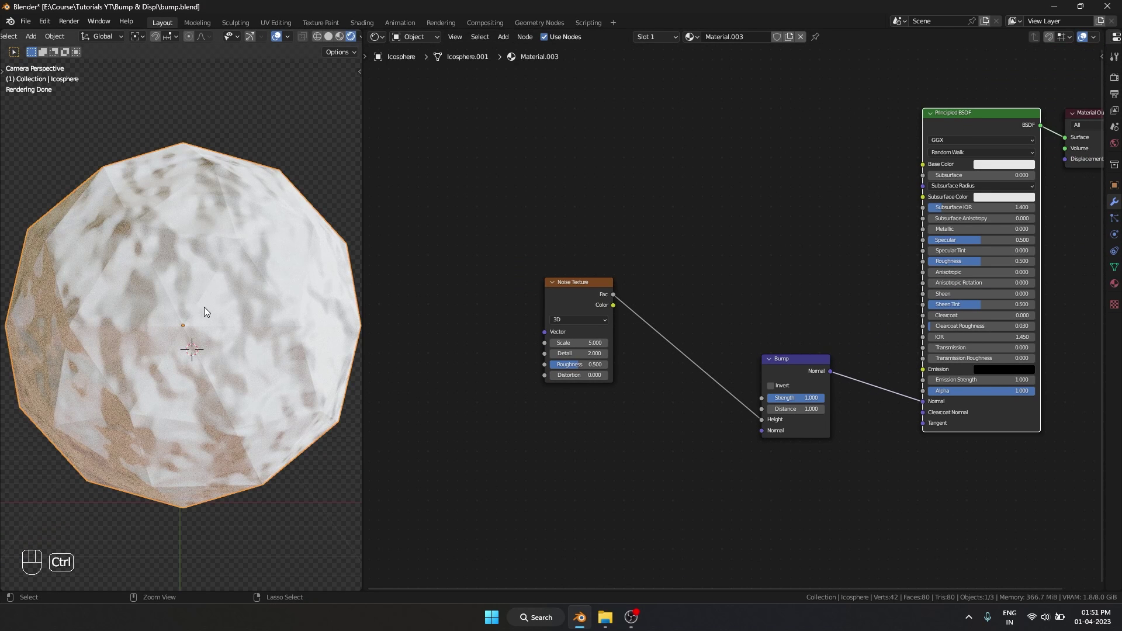
key(ctrl+2)
right_click(187, 278)
click(187, 278)
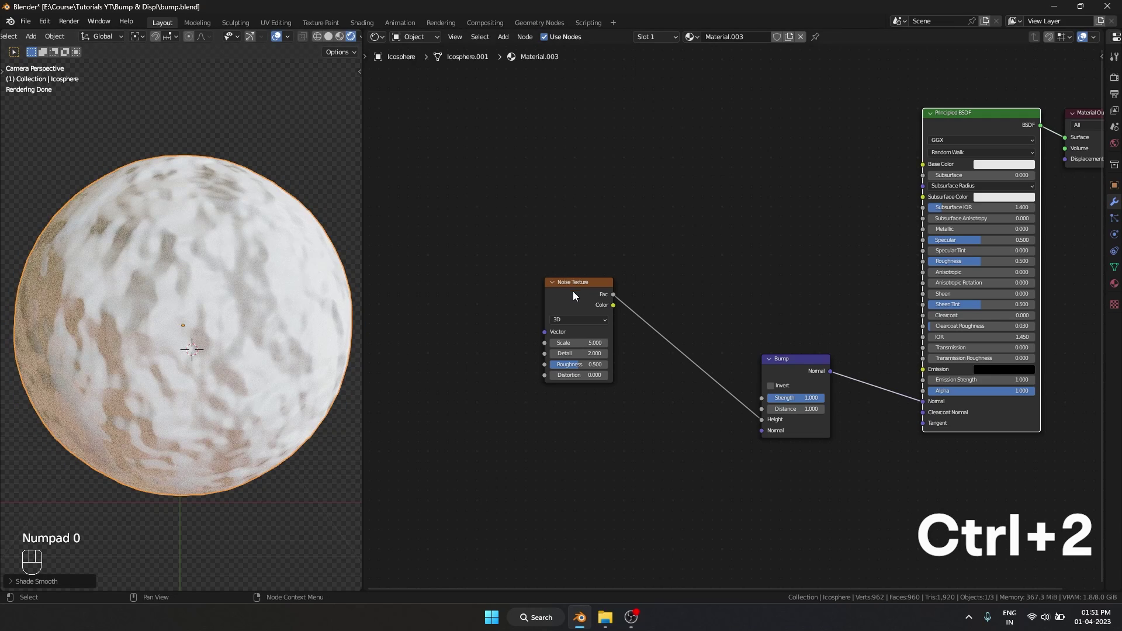
Insert a ColorRamp between the Noise Texture and the Bump node, previewing its output.
ctrl+shift+click(573, 291)
ctrl+shift+click(959, 125)
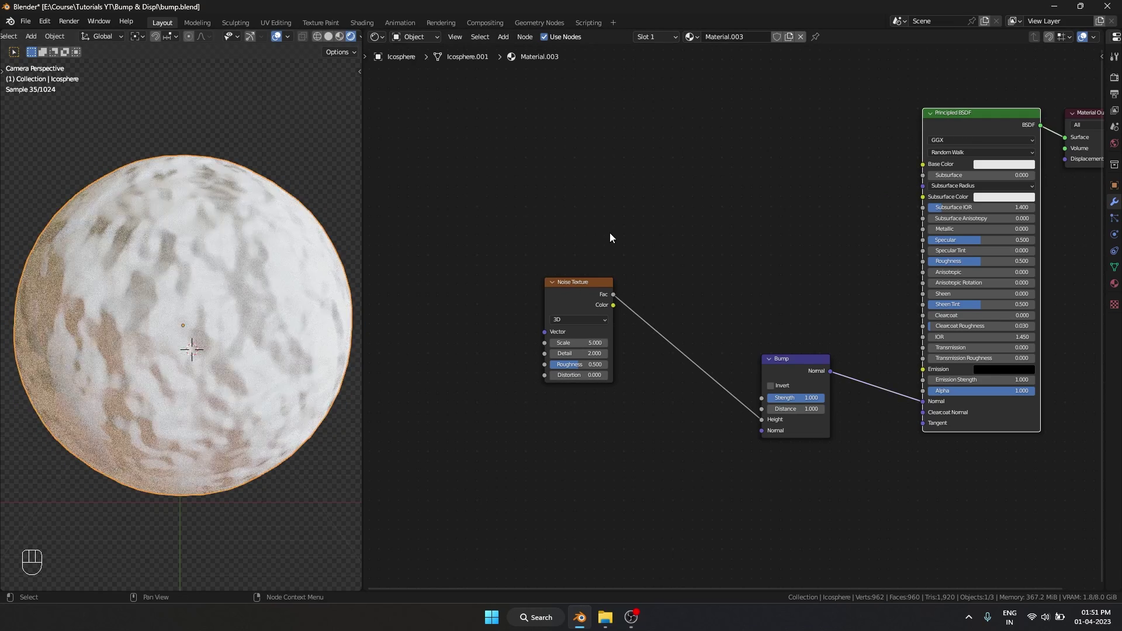
key(shift+a)
click(664, 207)
click(698, 298)
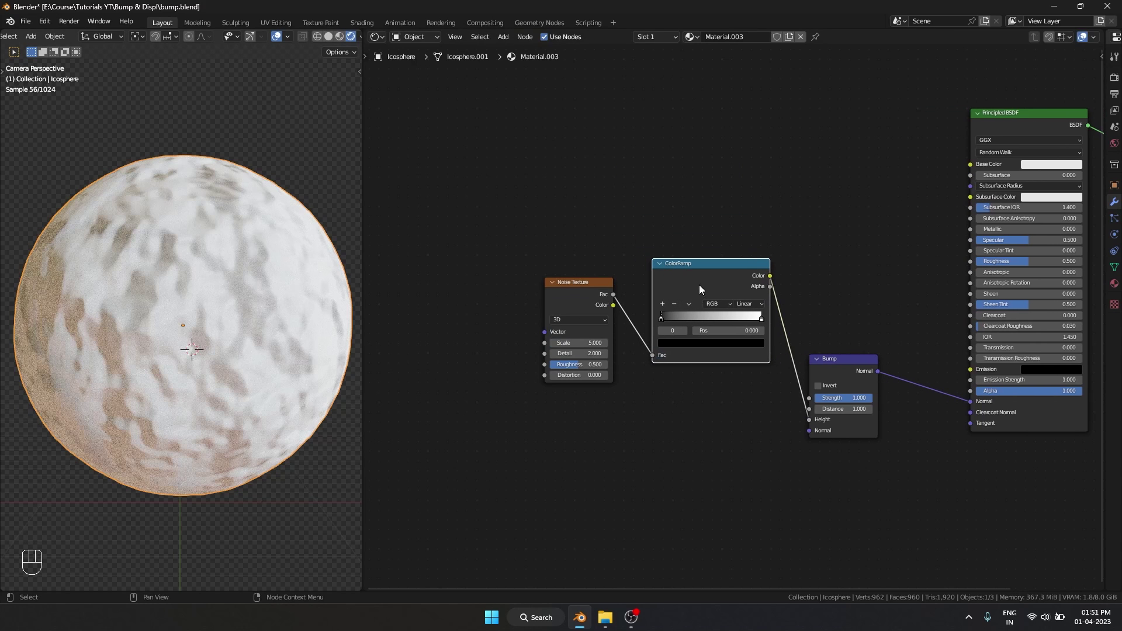
ctrl+shift+click(693, 280)
Move the ColorRamp white stop to 0.464 for high-contrast patches, then remove the preview.
mouse_move(662, 318)
mouse_down()
mouse_move(742, 317)
mouse_move(711, 318)
mouse_up()
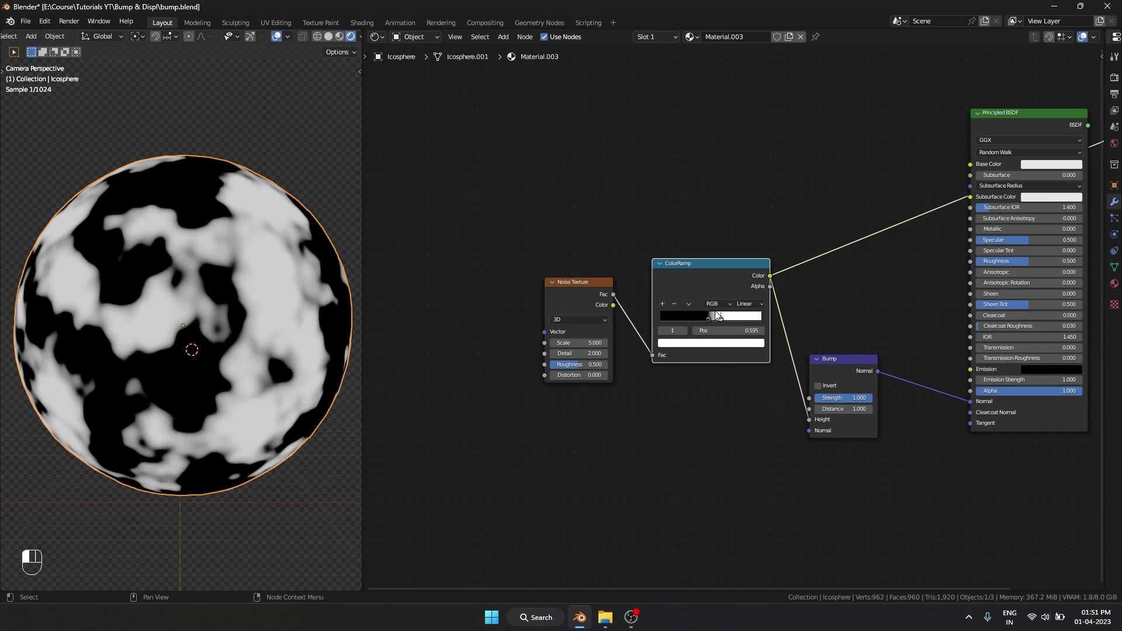
ctrl+shift+click(986, 129)
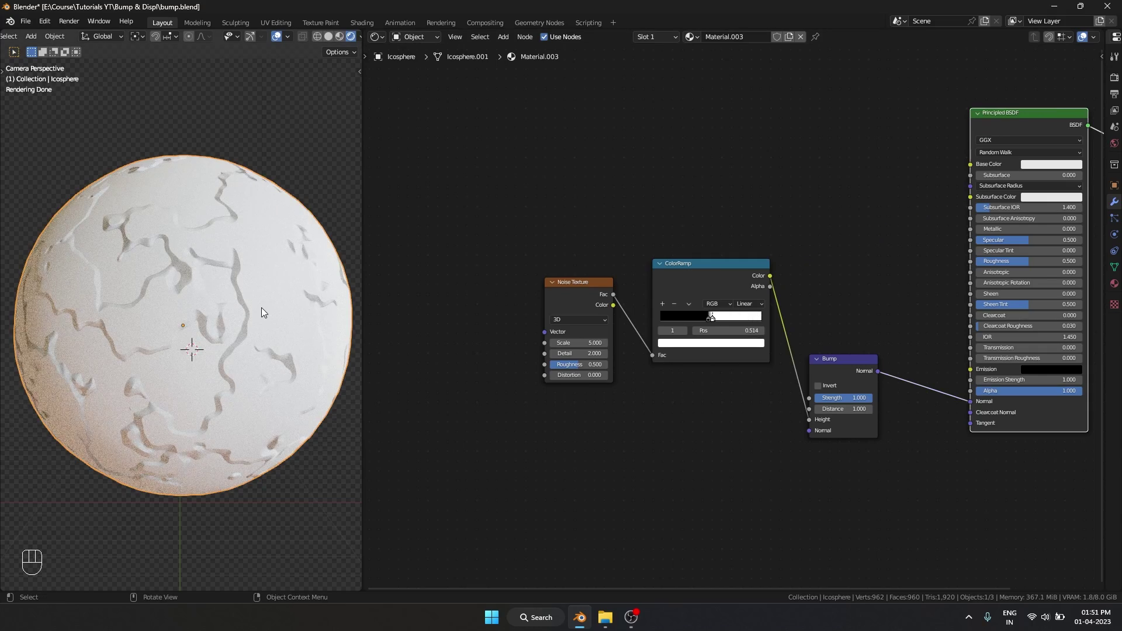
middle_drag(262, 309, 221, 378)
scroll(220, 383, up, 3)
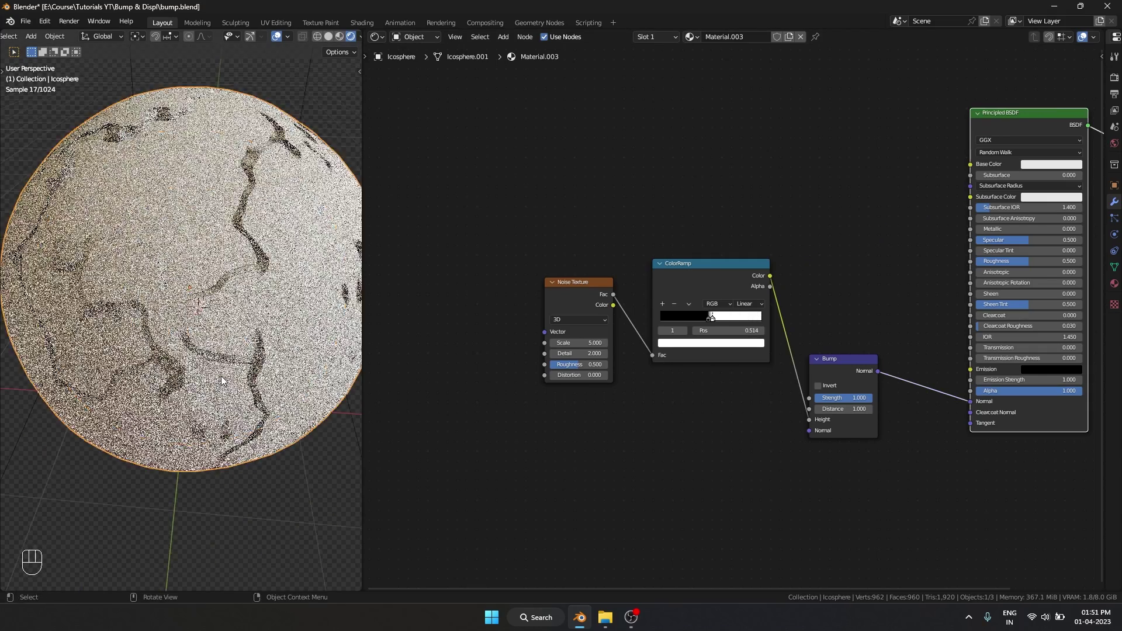
key(ctrl+z)
key(ctrl+z)
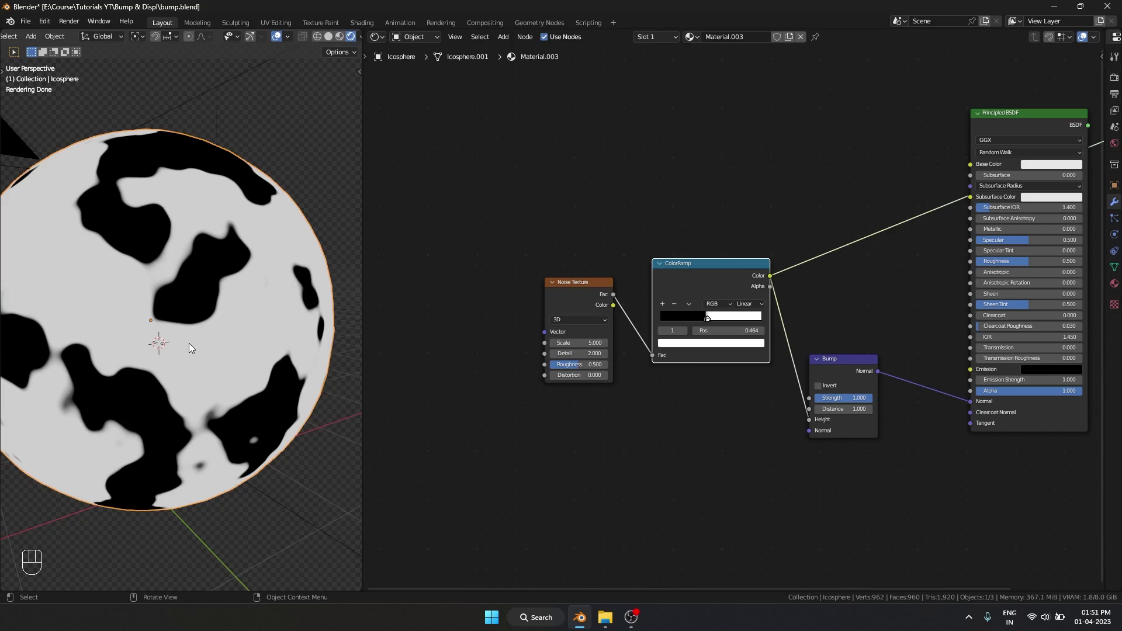
key(ctrl+z)
Orbit to inspect the crack pattern, return to camera view and widen the Properties editor.
middle_drag(189, 345, 191, 349)
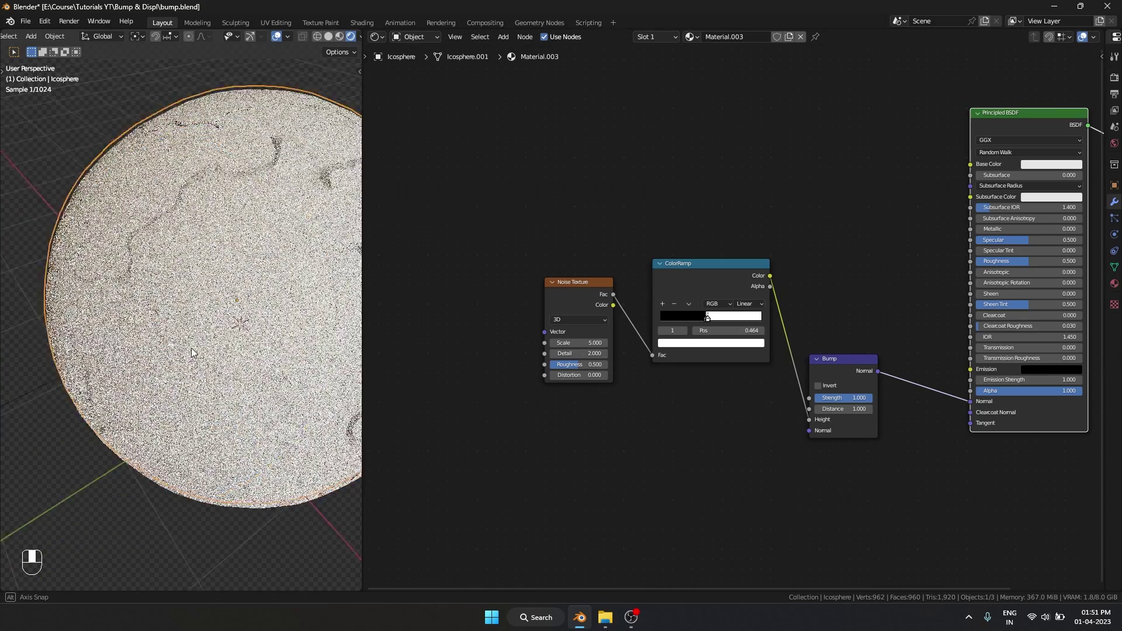
middle_drag(227, 378, 236, 353)
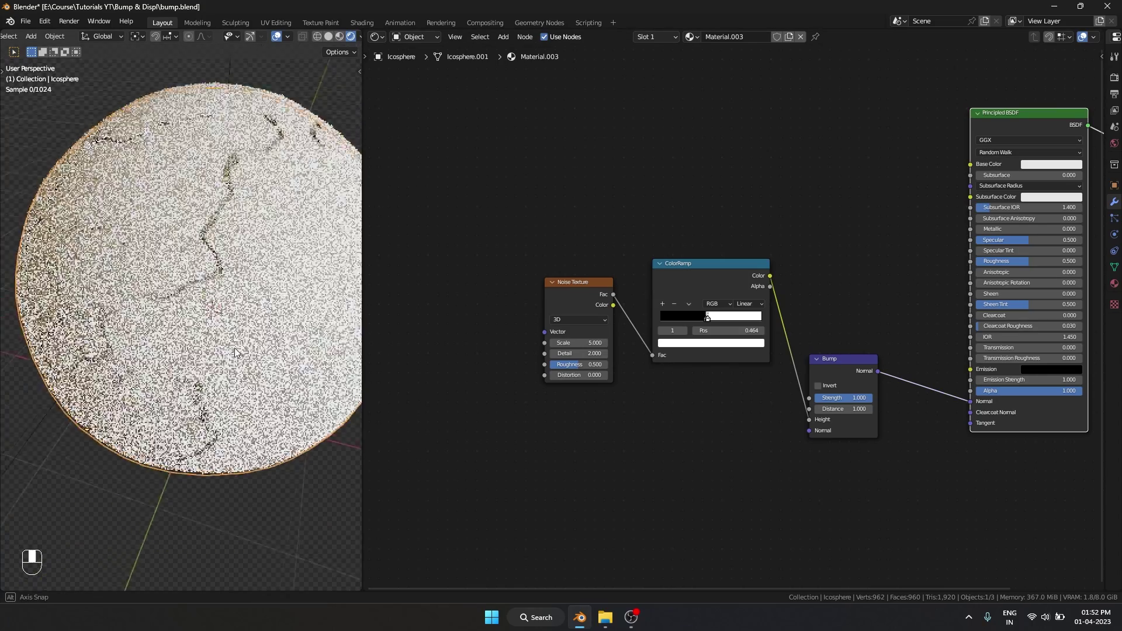
scroll(240, 330, down, 2)
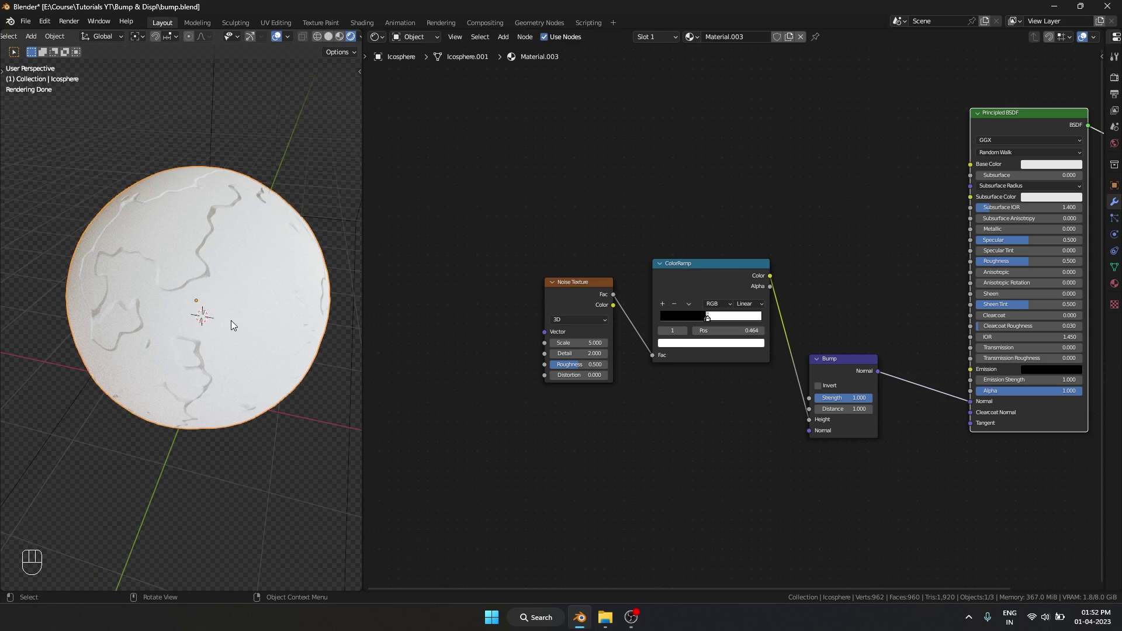
middle_drag(231, 320, 260, 300)
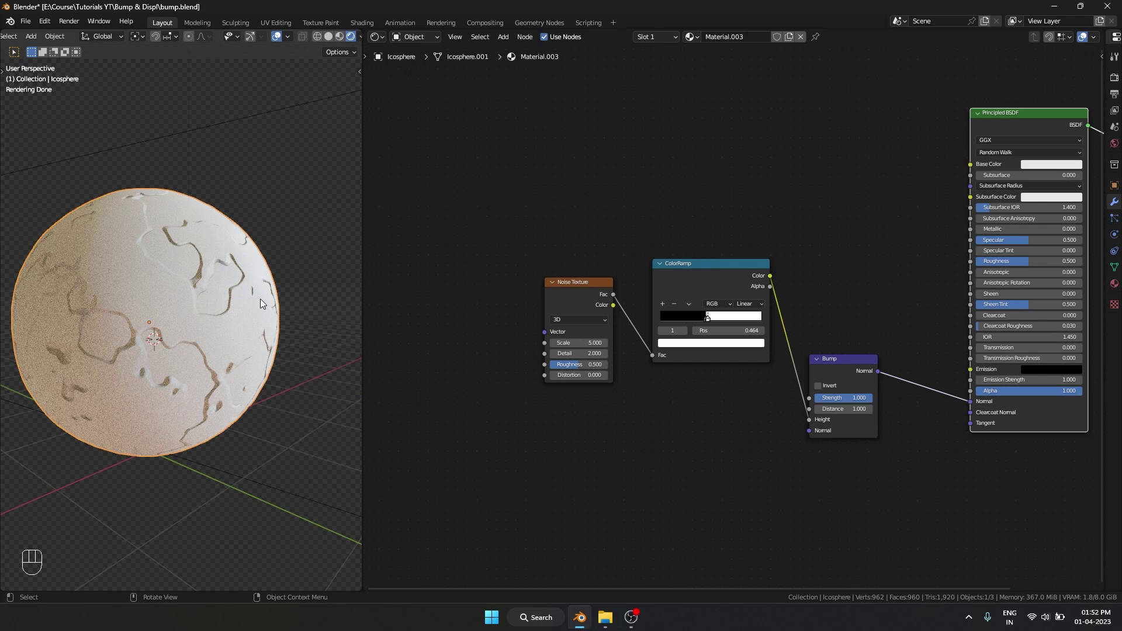
key(KP_0)
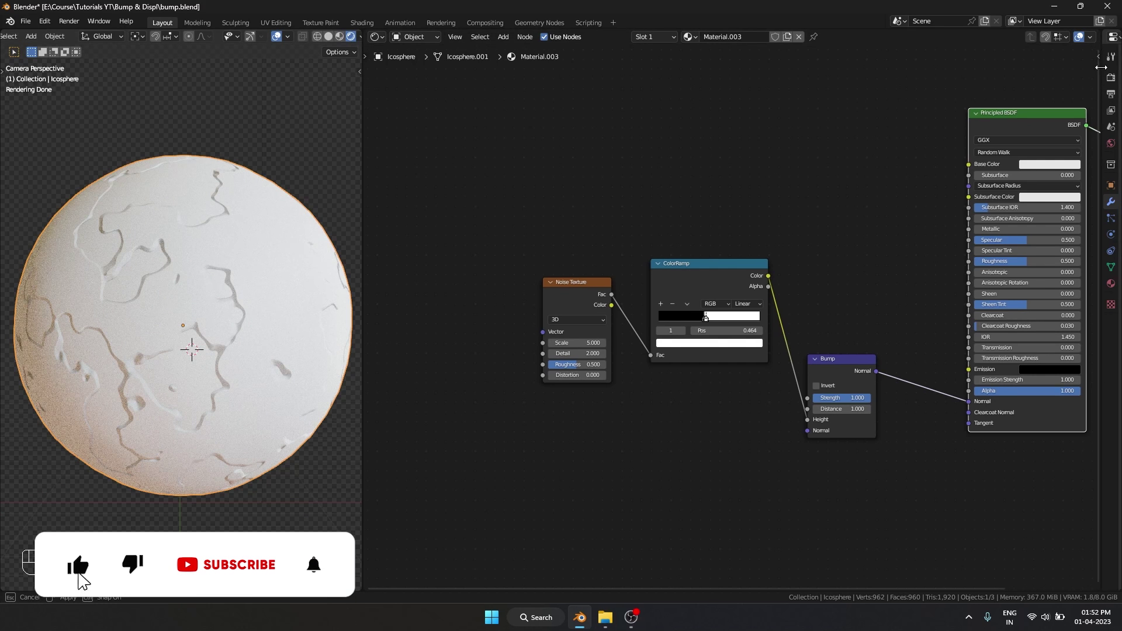
drag(1101, 67, 929, 67)
Orbit and zoom around the bump-mapped sphere from several angles, then return to camera view.
middle_drag(274, 331, 215, 262)
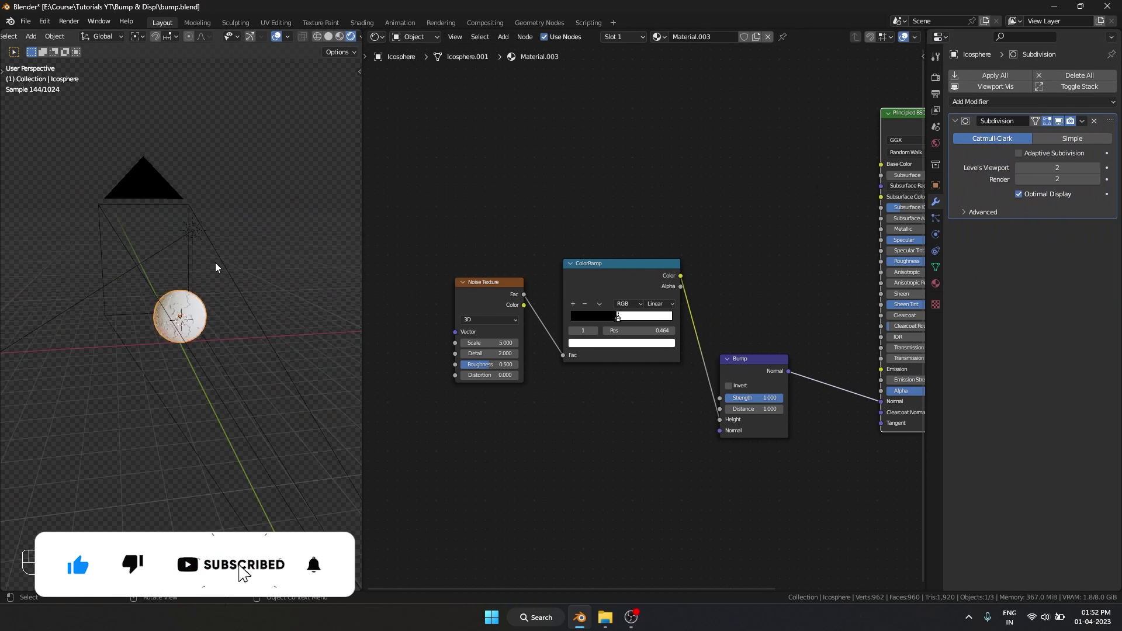
scroll(215, 266, up, 3)
scroll(175, 245, up, 3)
mouse_move(115, 222)
middle_down()
mouse_move(142, 166)
mouse_move(139, 191)
middle_up()
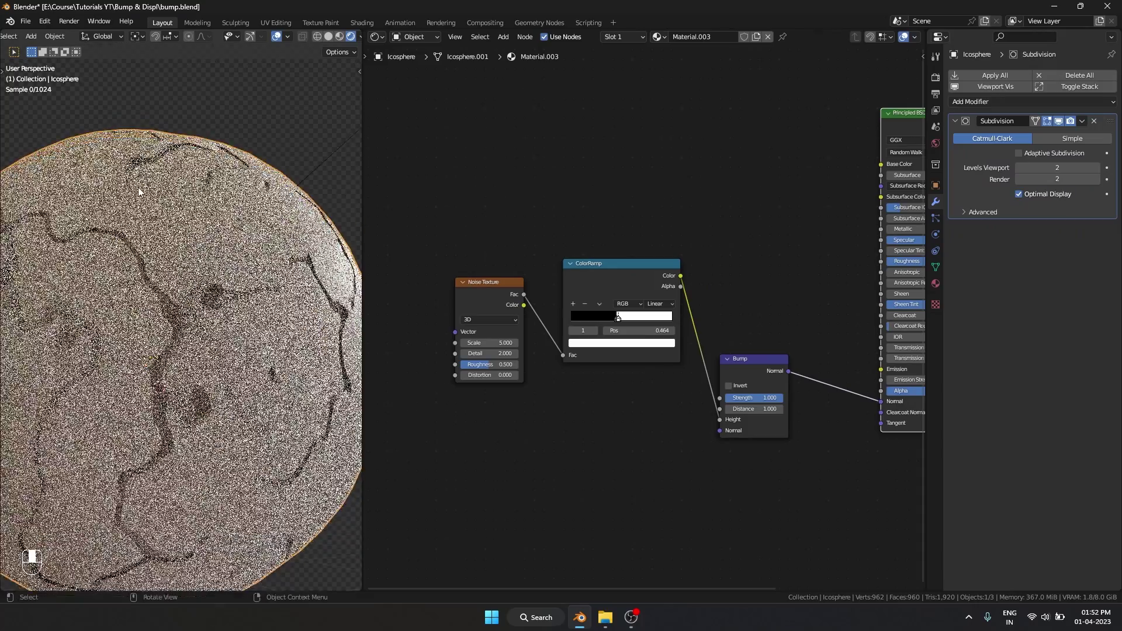
scroll(89, 276, up, 2)
scroll(184, 295, up, 2)
middle_drag(184, 295, 120, 283)
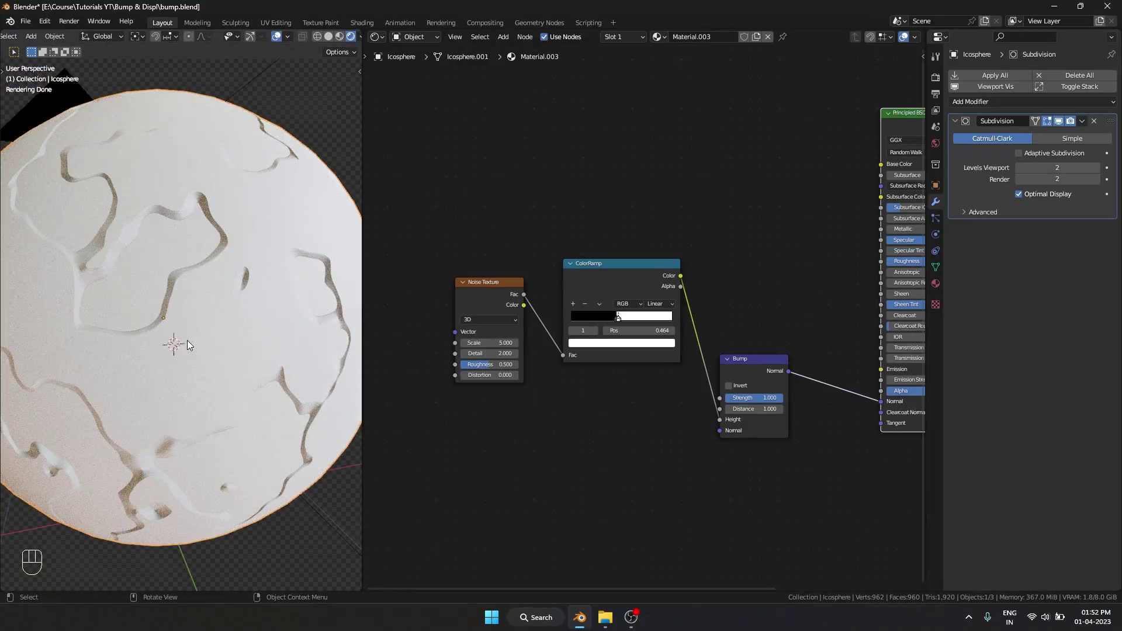
key(KP_0)
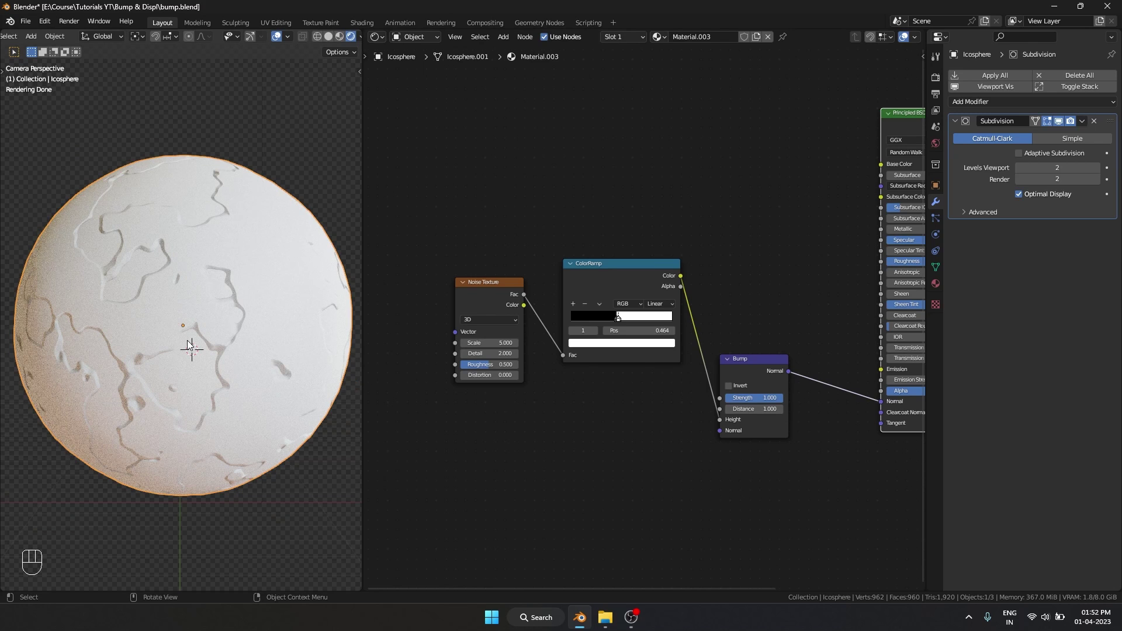
Add a Displacement node connected to the Material Output's Displacement input.
ctrl+scroll(765, 166, down, 5)
drag(765, 166, 862, 152)
middle_drag(779, 203, 703, 204)
key(shift+a)
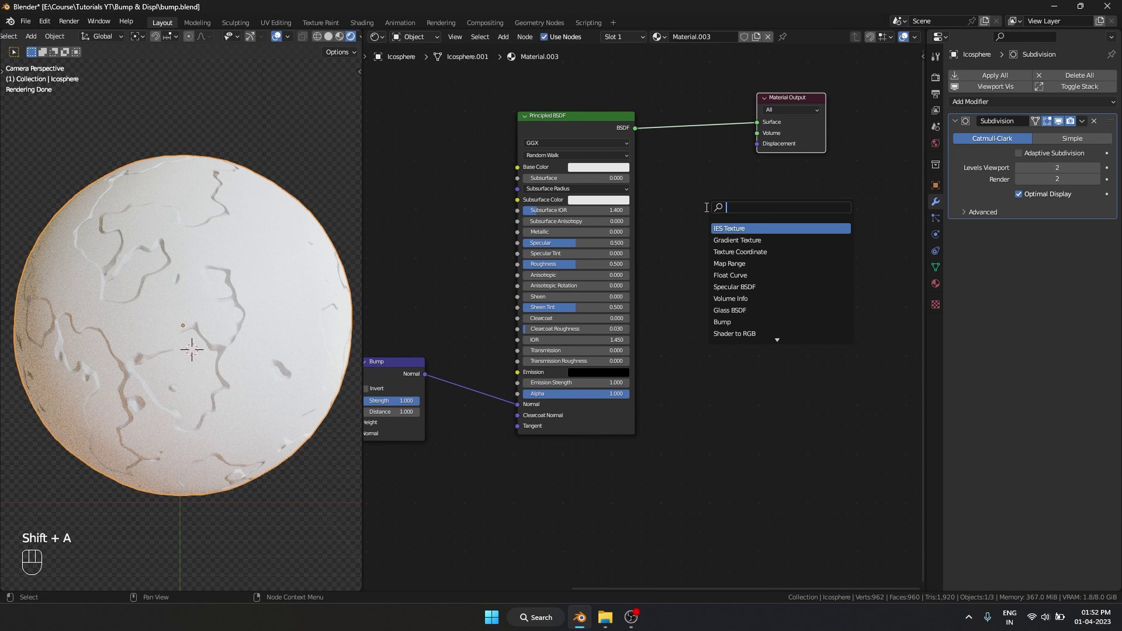
text(disp)
key(Return)
click(705, 207)
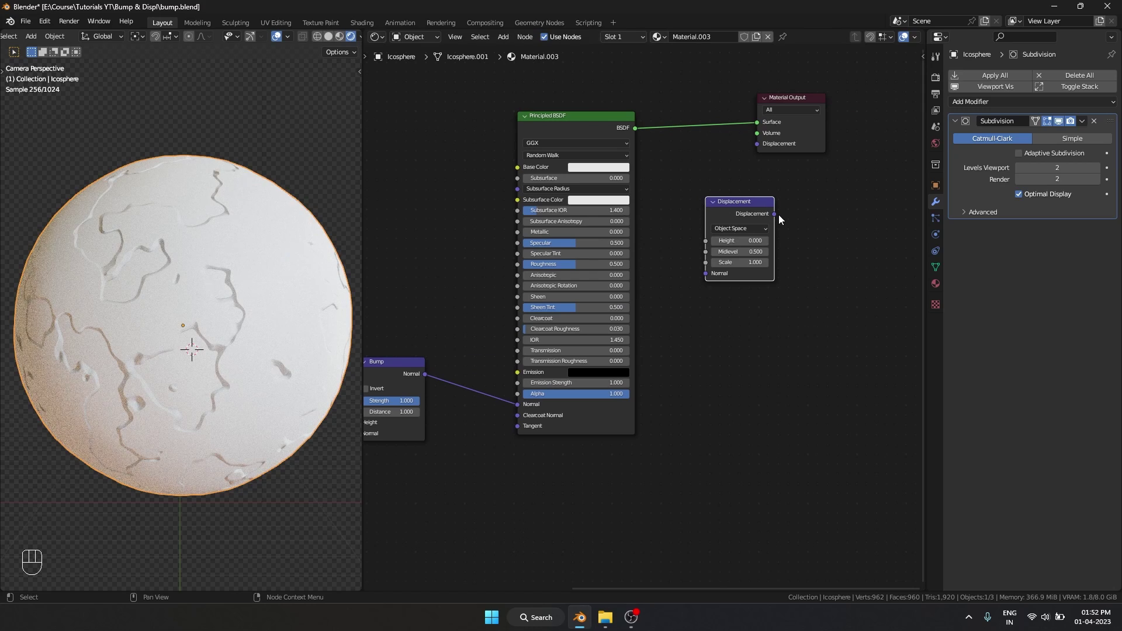
drag(774, 214, 757, 144)
Link ColorRamp Color to Displacement Height, cut the Bump-to-shader link, and check the camera view.
drag(761, 225, 548, 223)
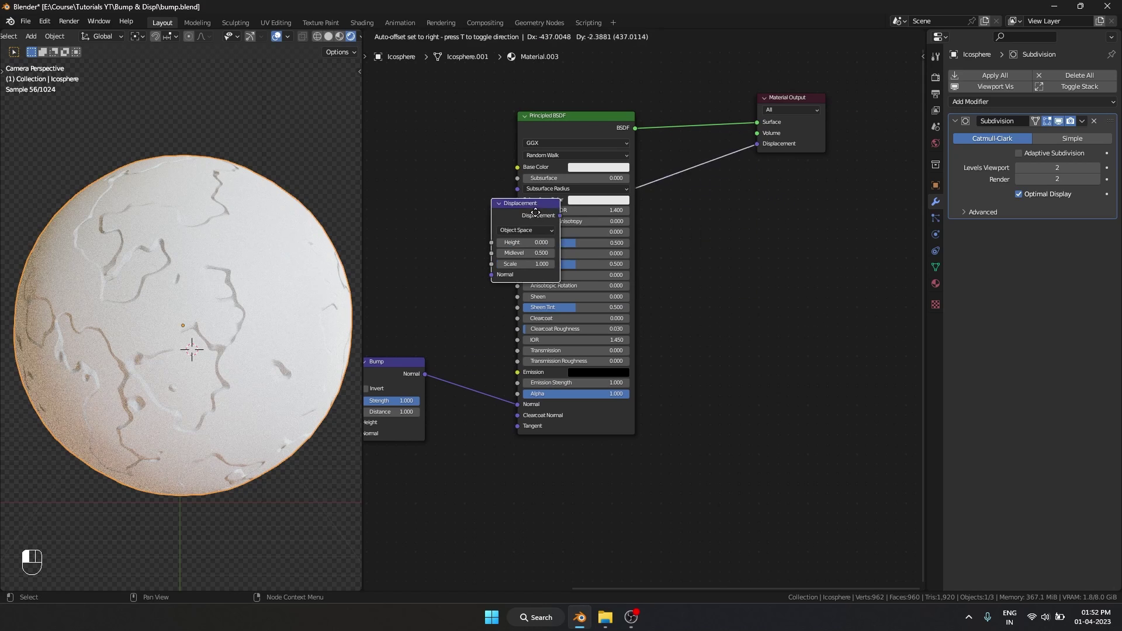
middle_drag(548, 224, 782, 271)
drag(549, 324, 642, 269)
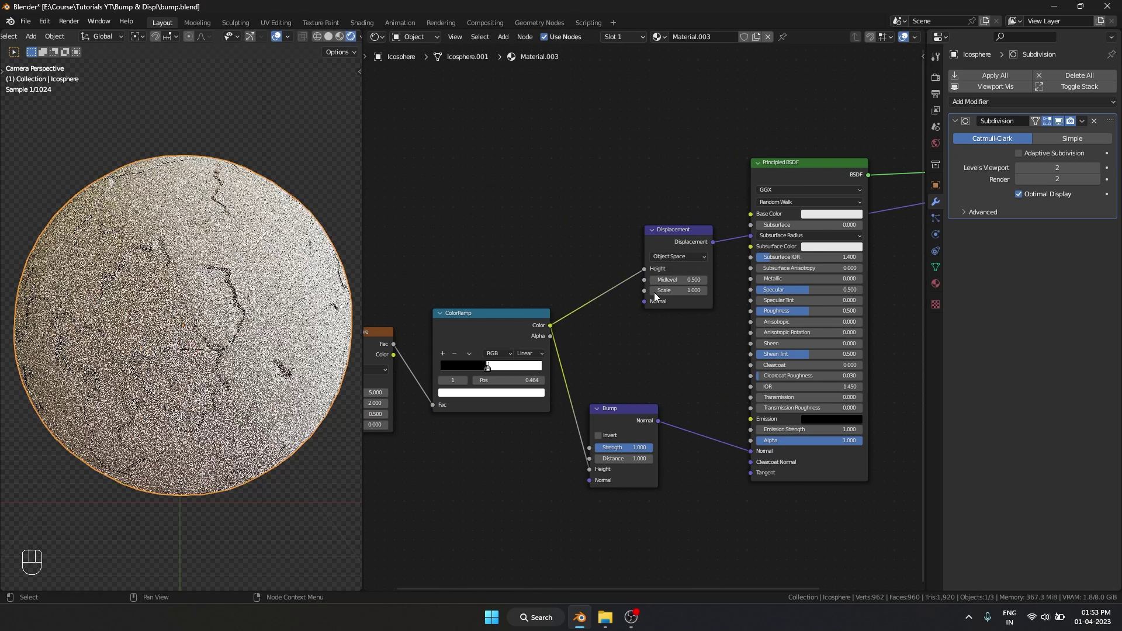
middle_drag(619, 384, 510, 372)
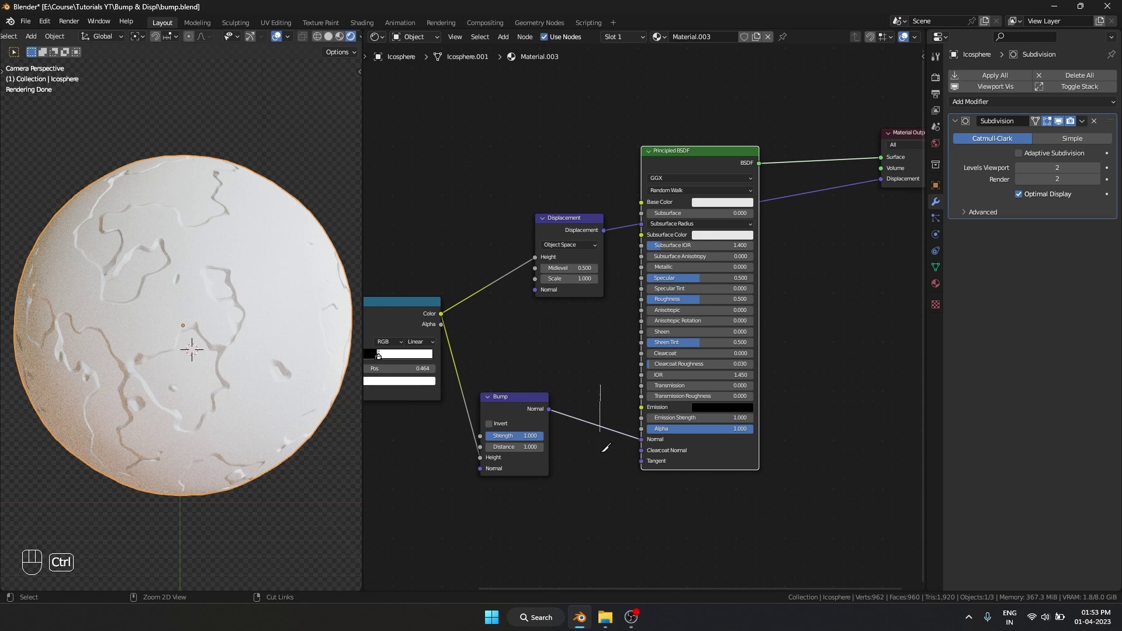
key(ctrl+z)
mouse_move(246, 380)
middle_down()
mouse_move(208, 391)
mouse_move(216, 318)
mouse_move(204, 342)
middle_up()
scroll(216, 318, up, 5)
scroll(203, 342, up, 4)
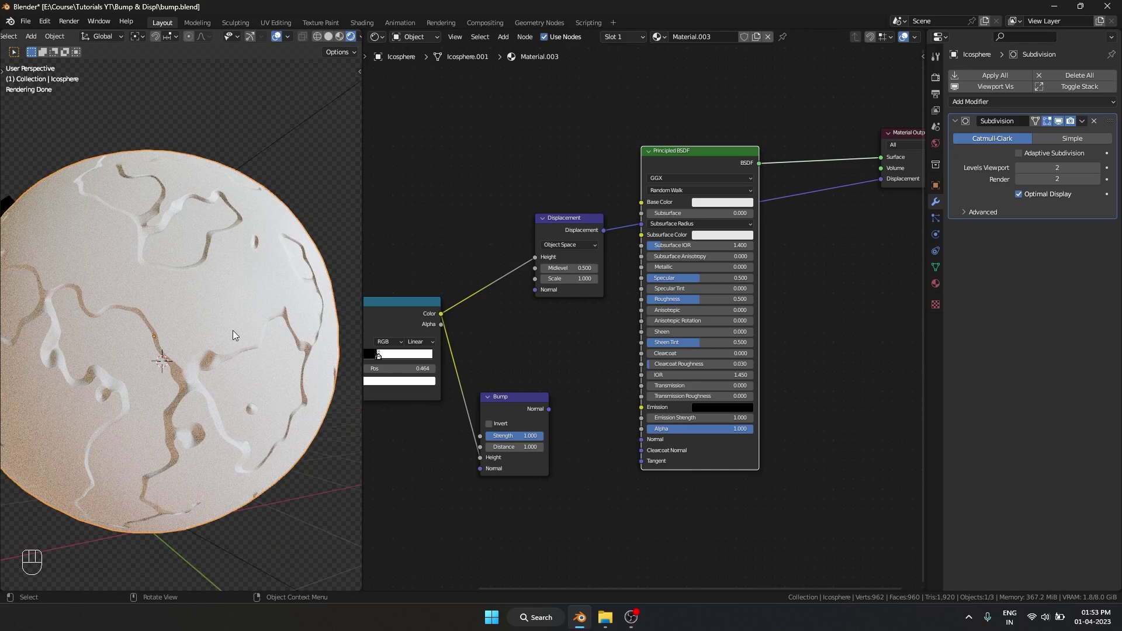
middle_drag(233, 331, 225, 333)
key(KP_0)
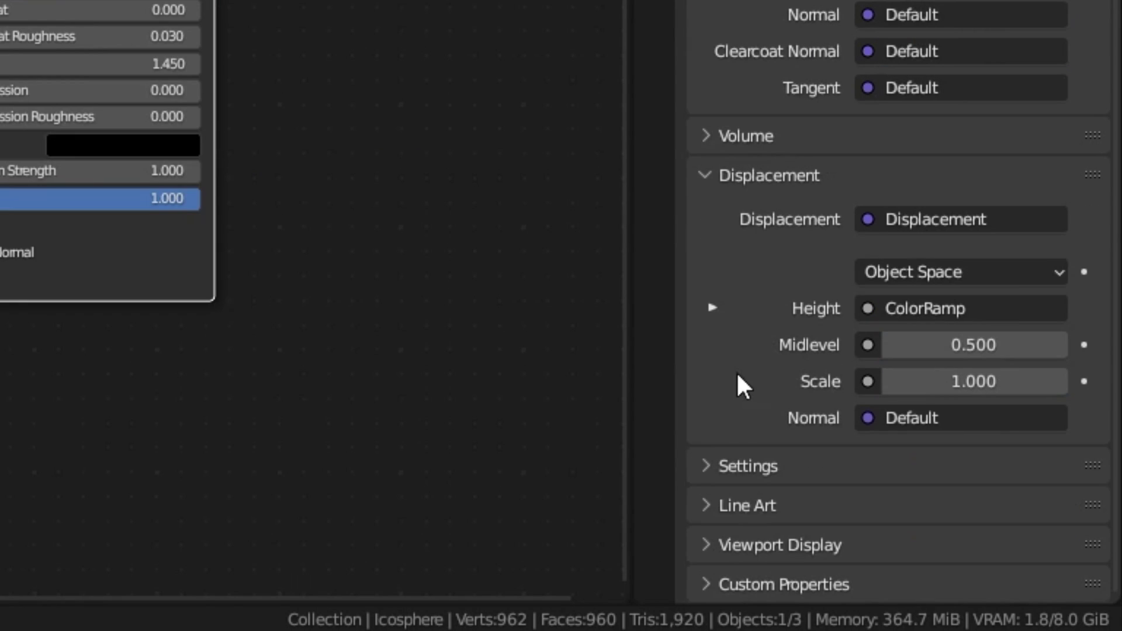
Set the material's displacement method to Displacement Only and inspect the jagged displaced sphere.
click(744, 466)
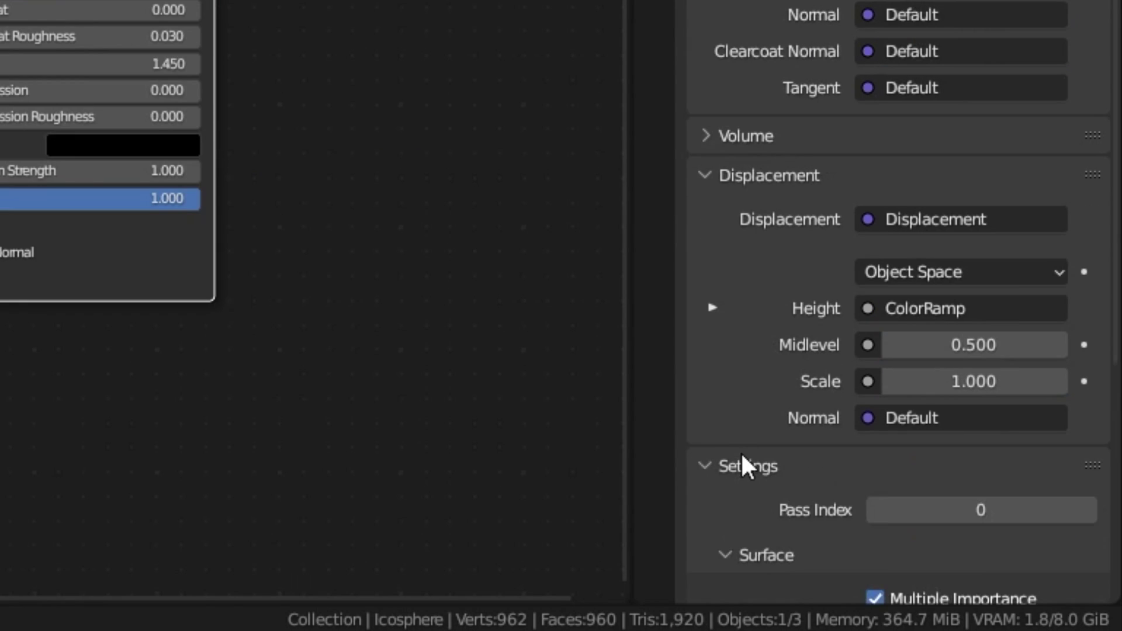
scroll(829, 350, down, 10)
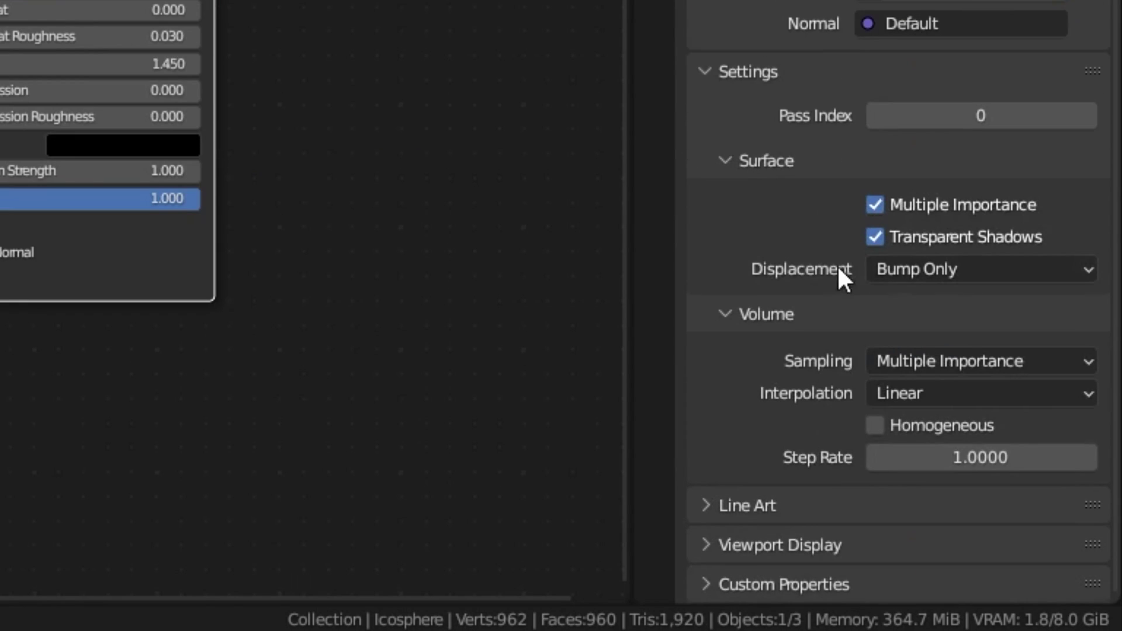
click(907, 270)
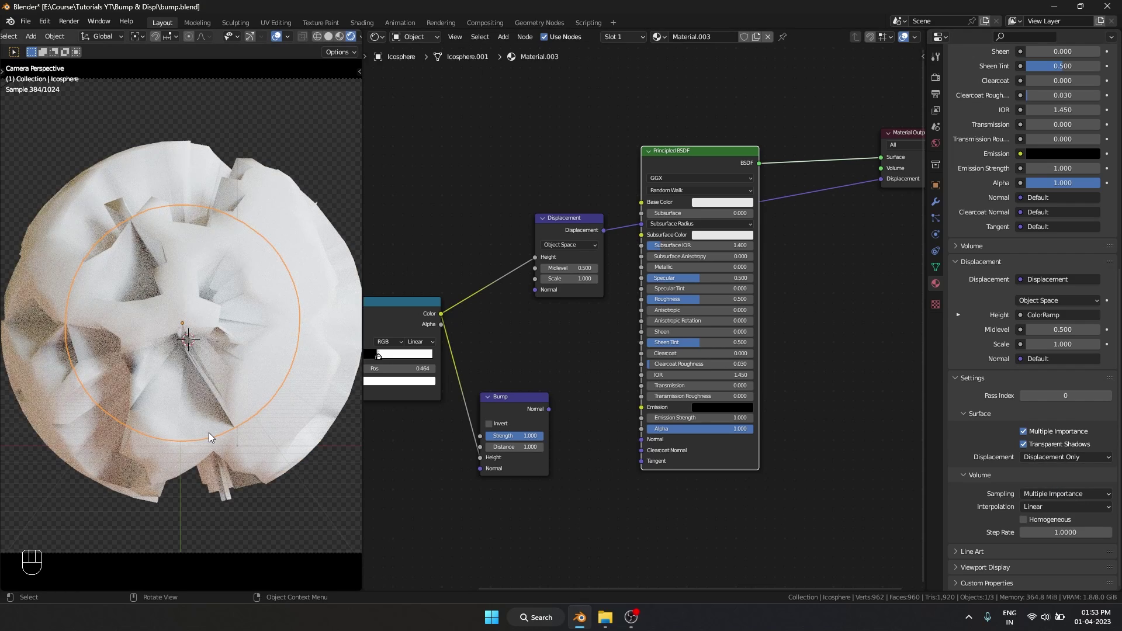
mouse_move(208, 432)
middle_down()
mouse_move(232, 367)
mouse_move(201, 340)
mouse_move(206, 355)
middle_up()
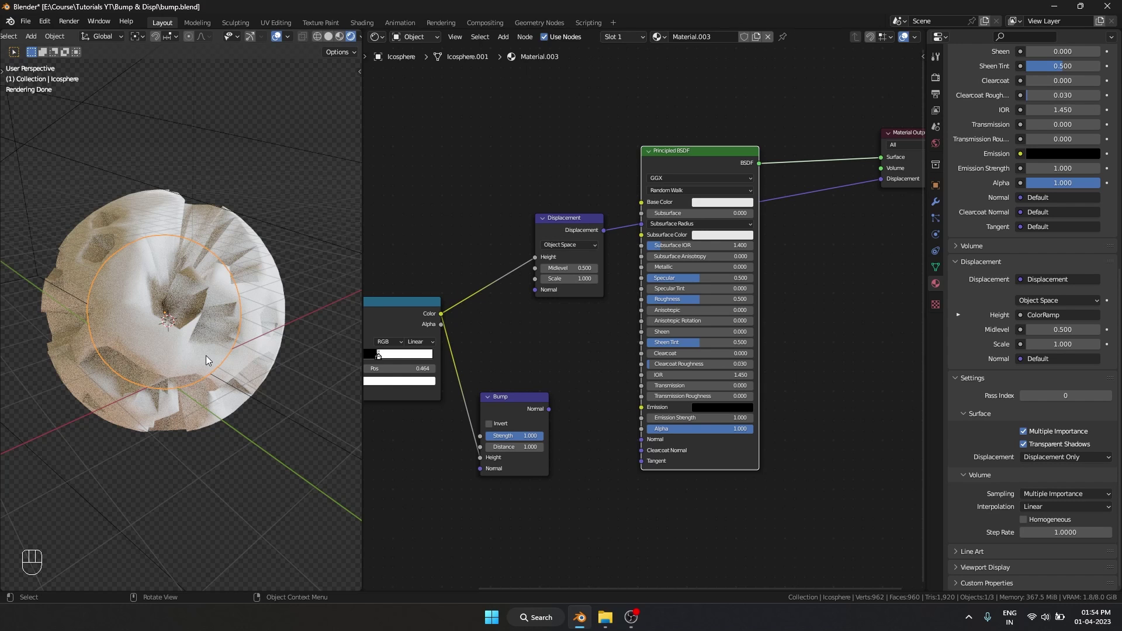
click(935, 202)
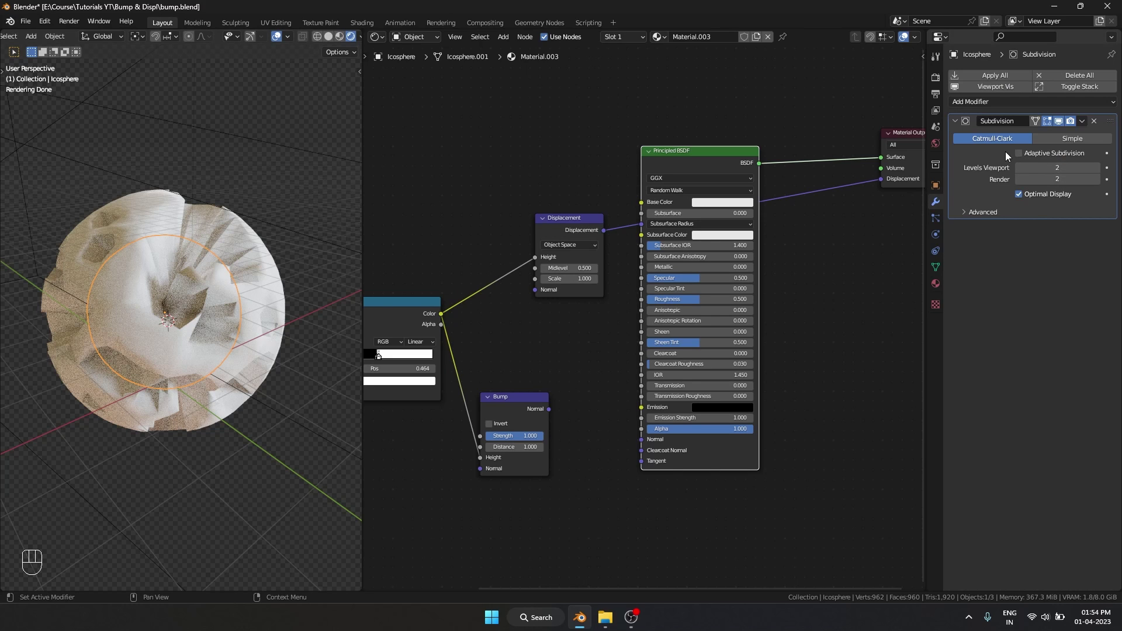
Switch Cycles to the Experimental feature set and enable Adaptive Subdivision on the modifier.
click(935, 78)
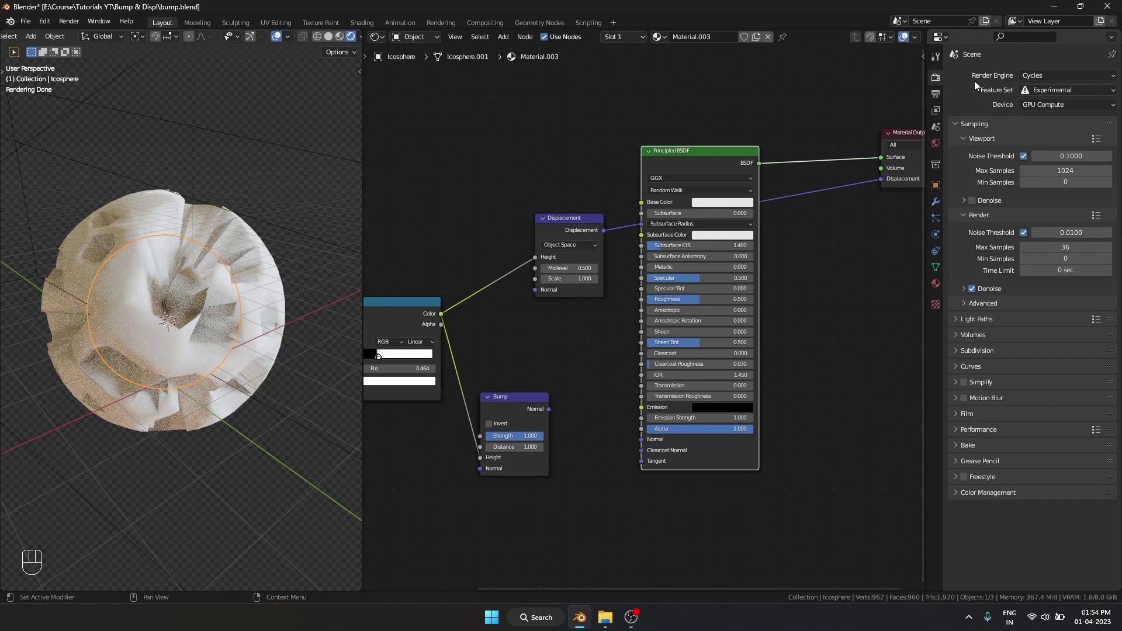
click(1047, 89)
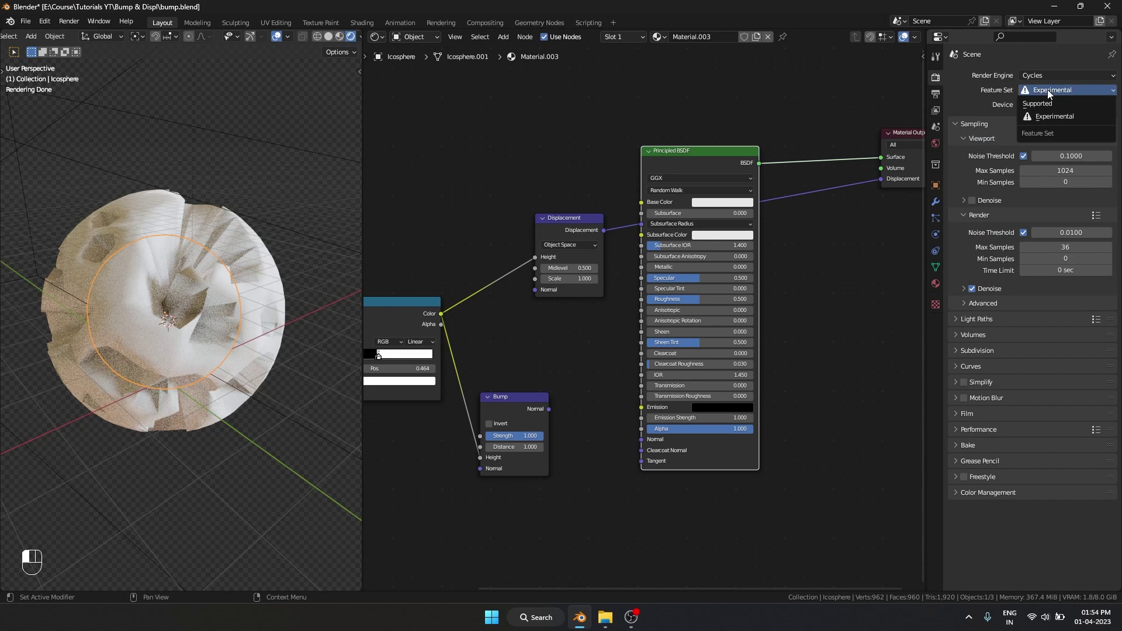
click(1064, 114)
click(935, 201)
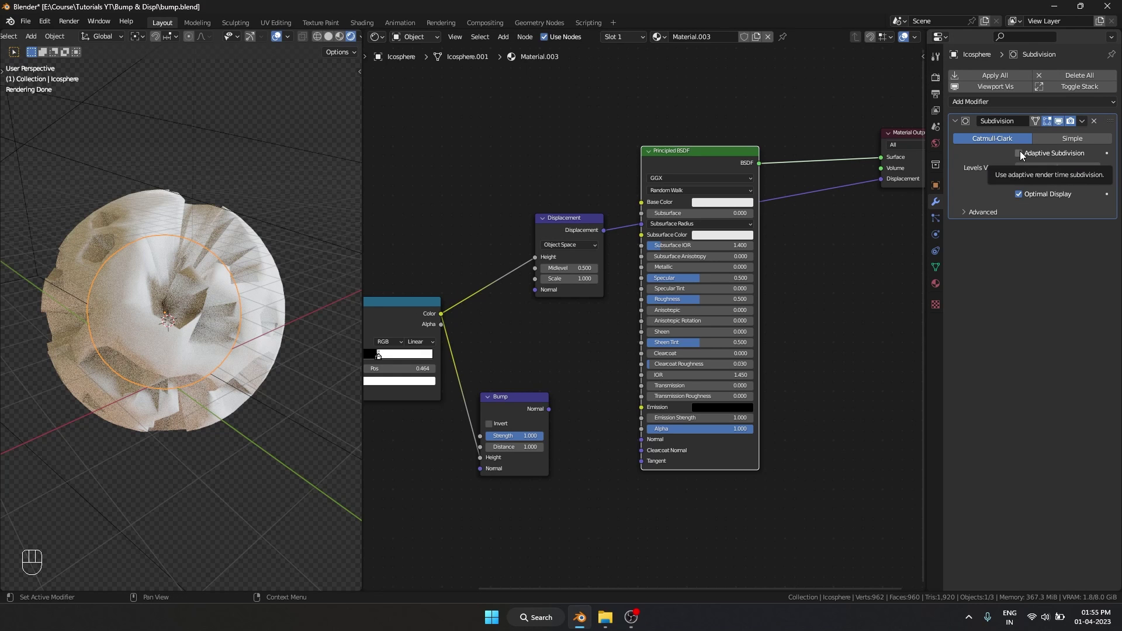
click(1019, 152)
Set the displacement scale to 0.3 and the dicing scale to 0.50.
key(KP_0)
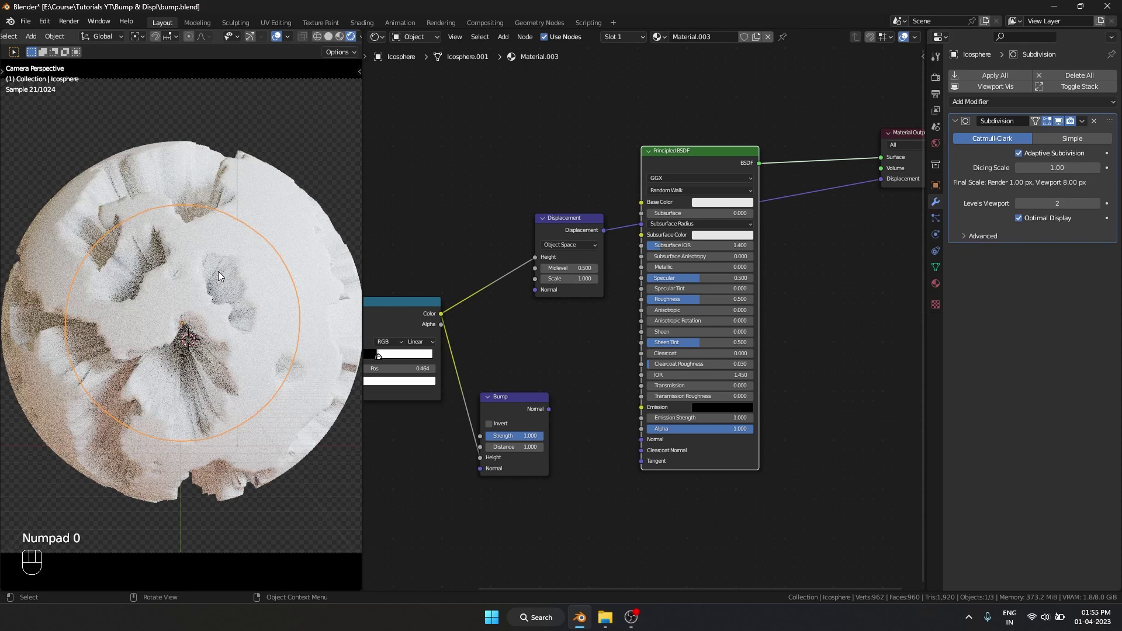
click(584, 278)
text(0)
key(Return)
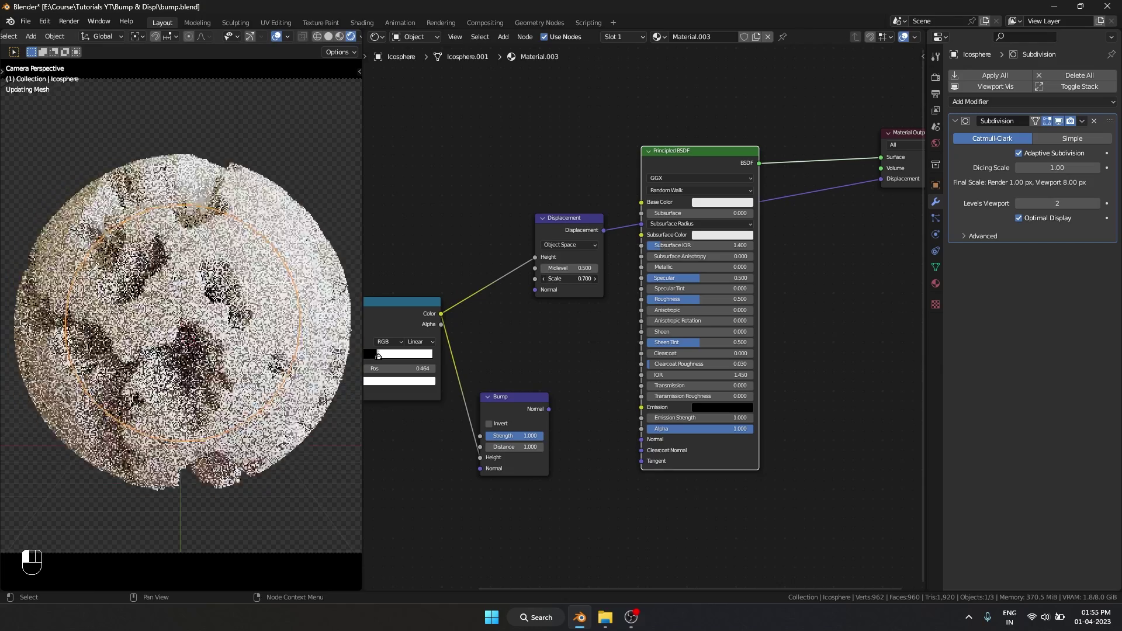
key(ctrl+z)
drag(1057, 167, 1043, 167)
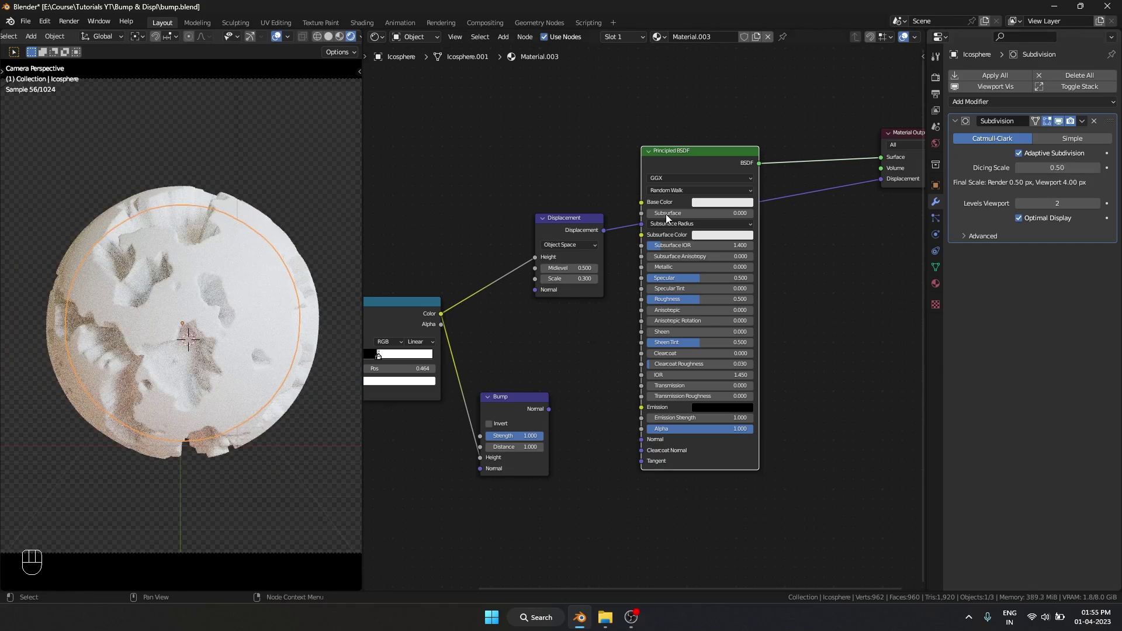
key(alt+a)
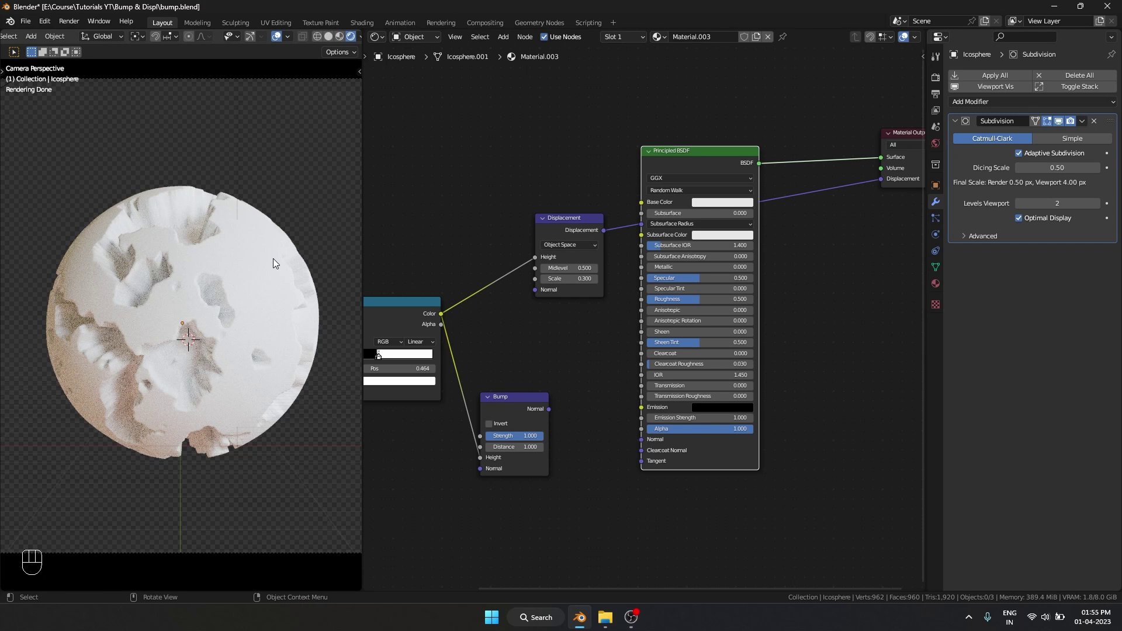
Freely rotate the displaced icosphere to a new orientation, then deselect it.
click(273, 259)
key(r)
key(r)
click(168, 445)
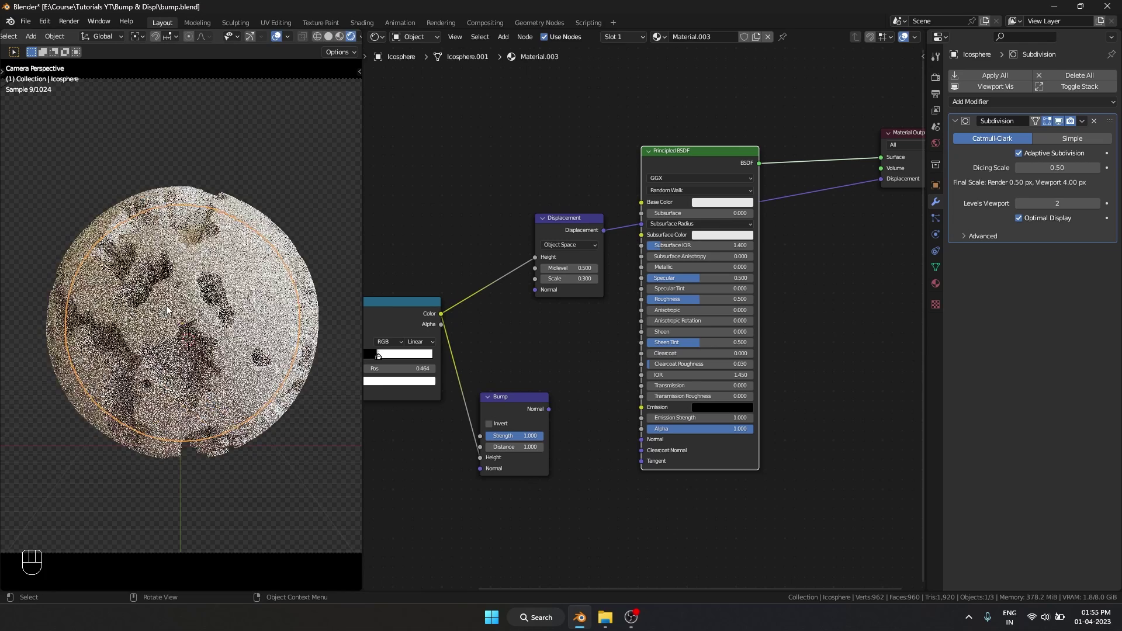
click(324, 403)
Orbit and zoom around the sphere to inspect it, then return to camera view.
scroll(225, 387, up, 2)
scroll(201, 354, down, 3)
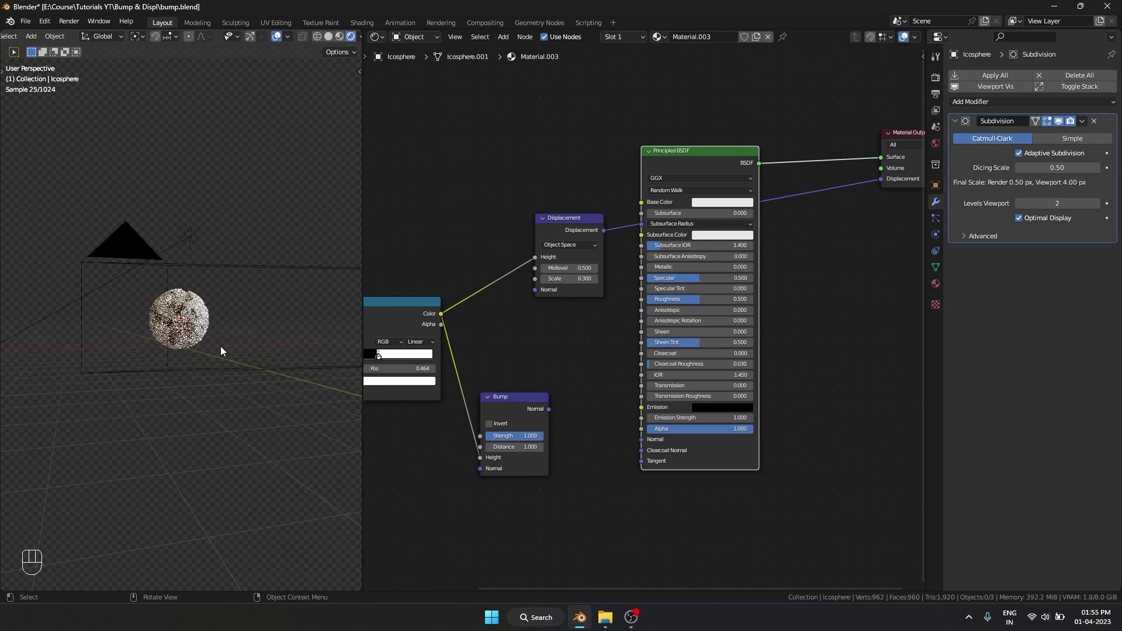
mouse_move(220, 346)
middle_down()
mouse_move(247, 255)
mouse_move(244, 312)
mouse_move(223, 350)
middle_up()
scroll(244, 312, up, 3)
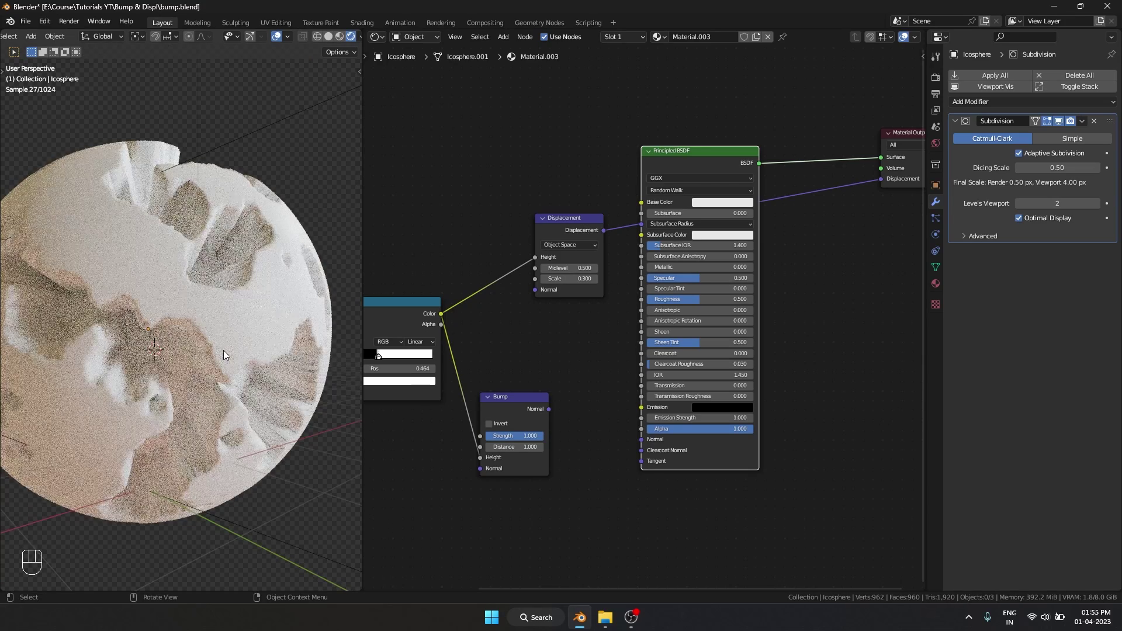
key(KP_0)
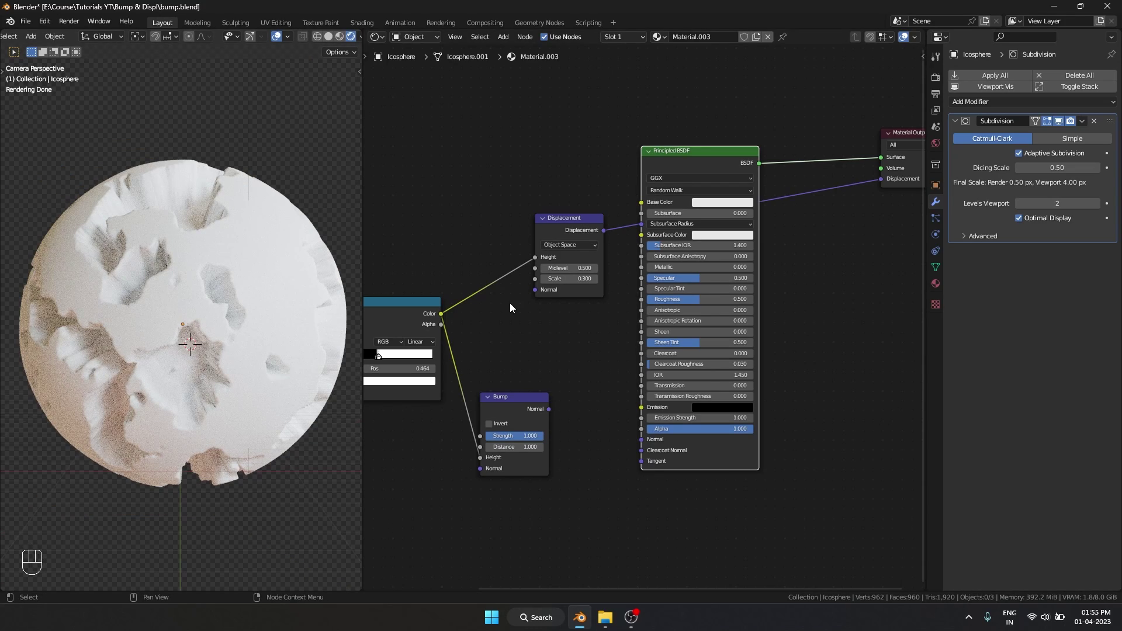
scroll(509, 303, down, 3)
key(shift+a)
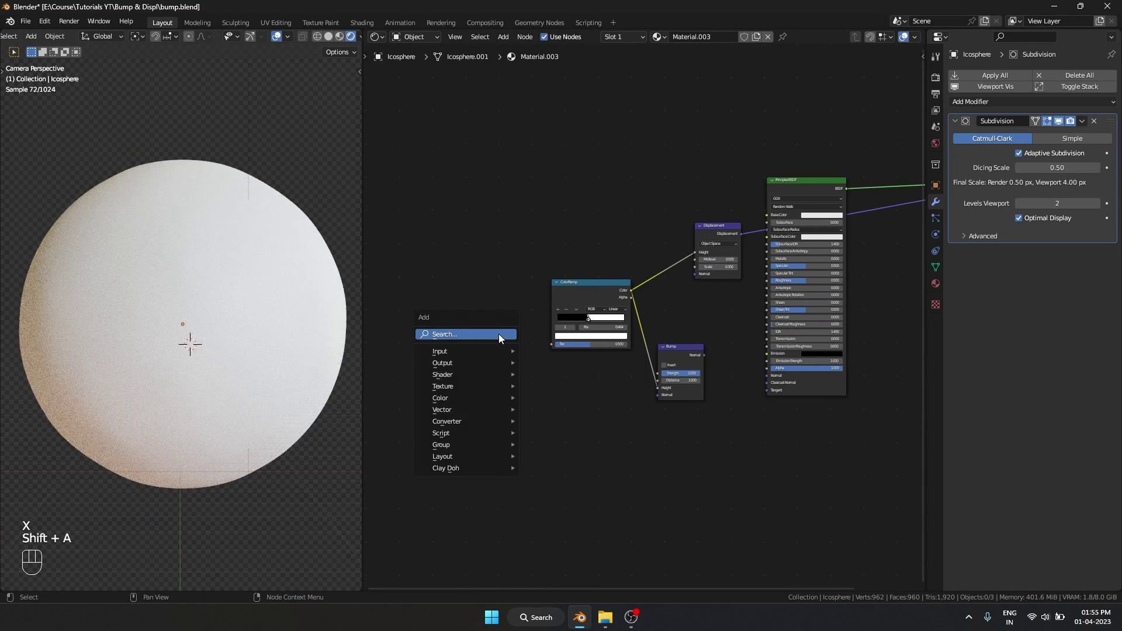
Add a Wave Texture and connect it to the ColorRamp's Fac input.
text(wave)
click(526, 366)
click(485, 304)
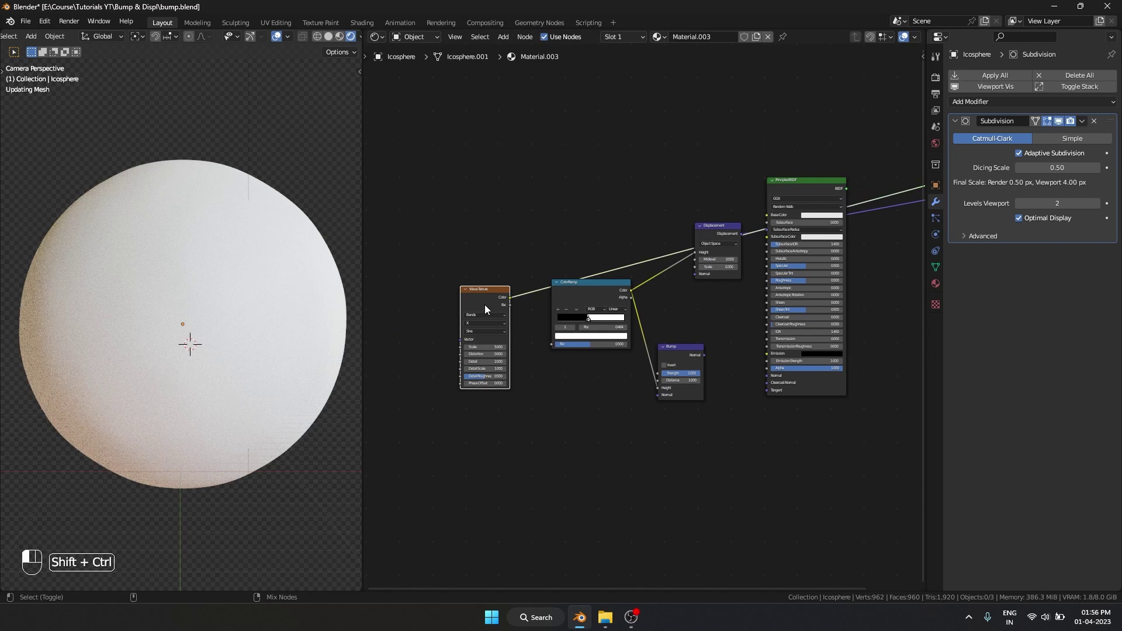
scroll(491, 271, up, 2)
drag(460, 289, 518, 348)
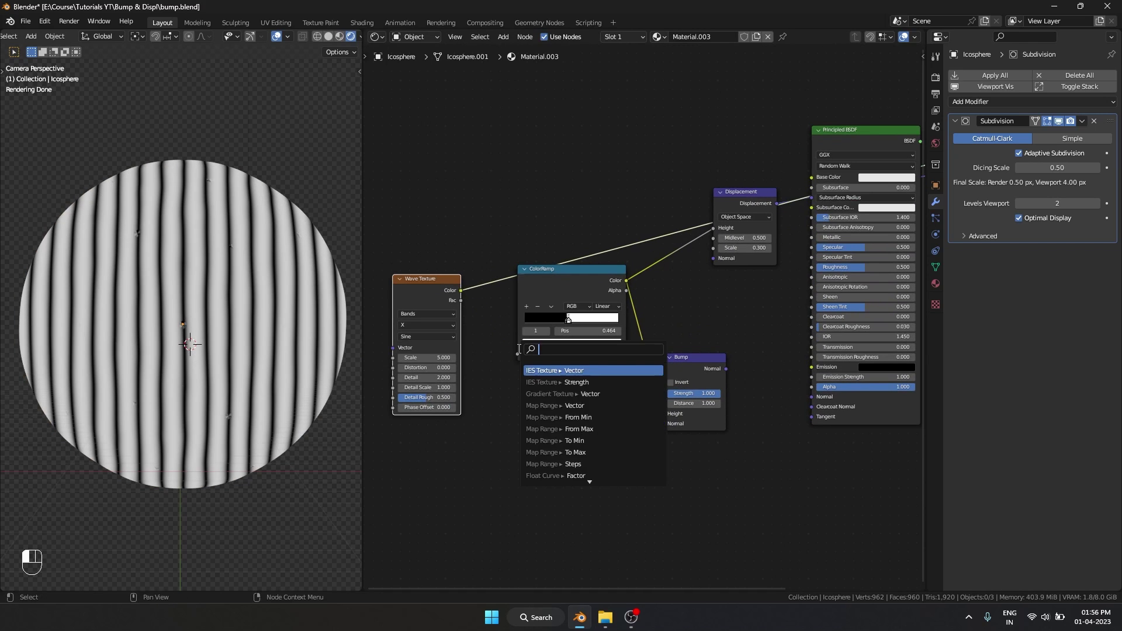
Feed ColorRamp Color into Displacement Height and lower the displacement scale to 0.13.
drag(605, 259, 622, 260)
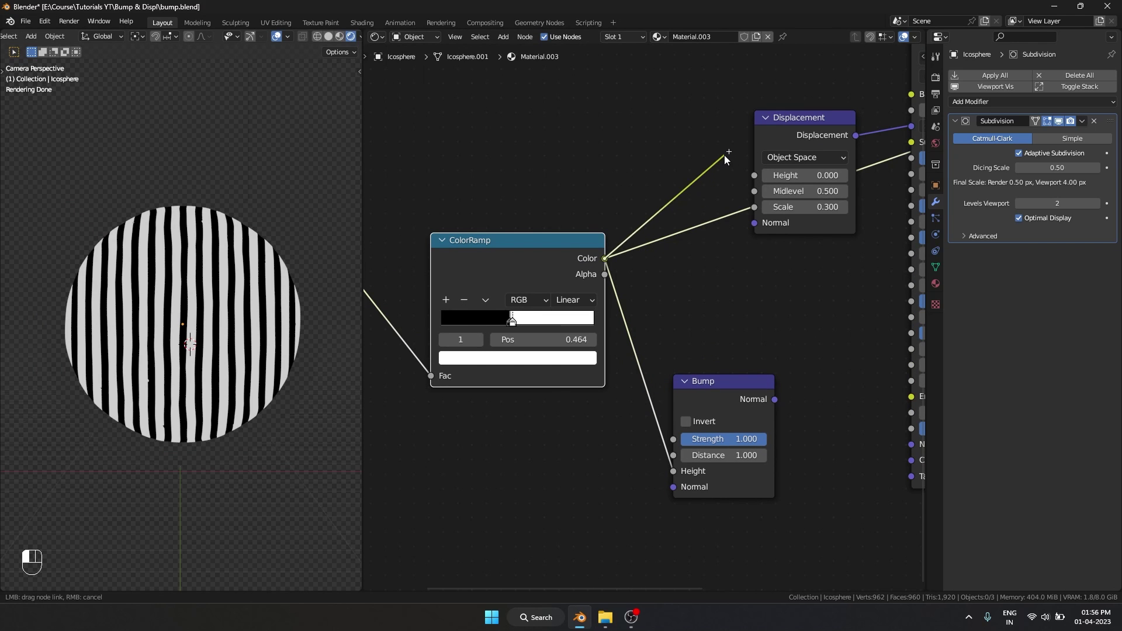
drag(621, 260, 793, 156)
scroll(368, 351, down, 3)
click(287, 324)
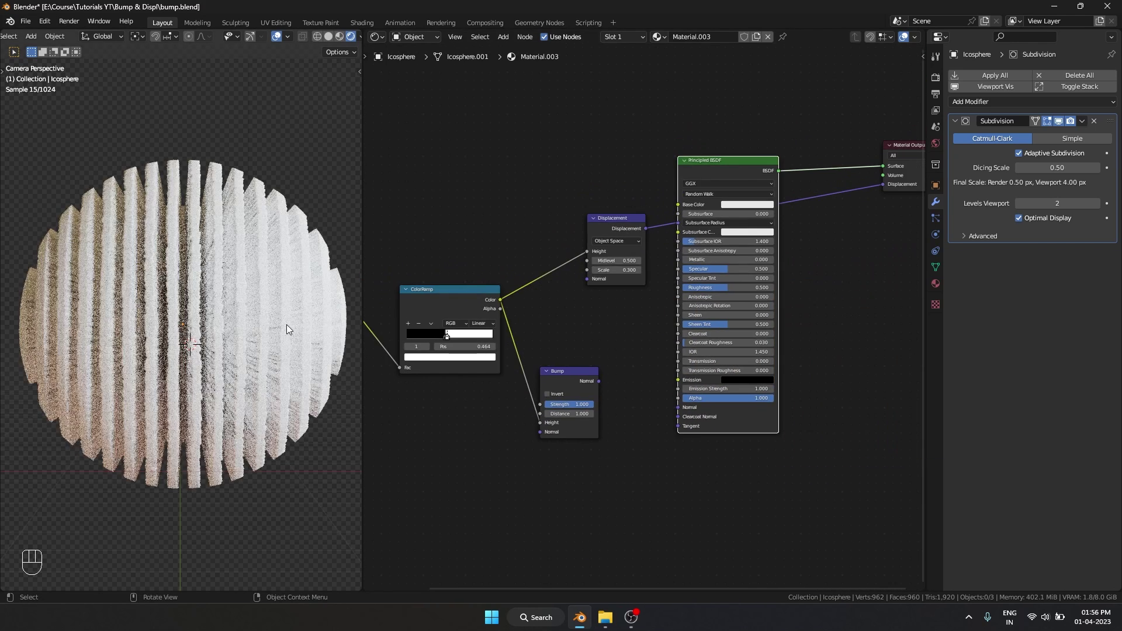
mouse_move(608, 270)
shift+mouse_down()
mouse_move(578, 270)
mouse_move(591, 270)
shift+mouse_up()
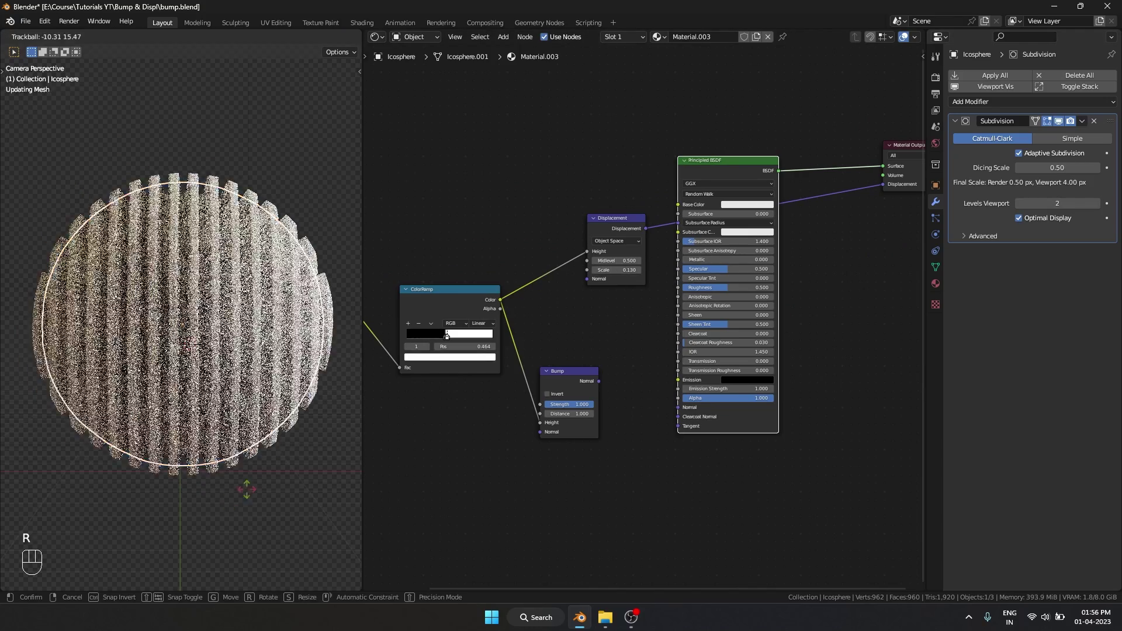
Rotate the sphere so its wave ridges run diagonally and raise viewport subdivision to level 4.
key(r)
key(r)
click(282, 415)
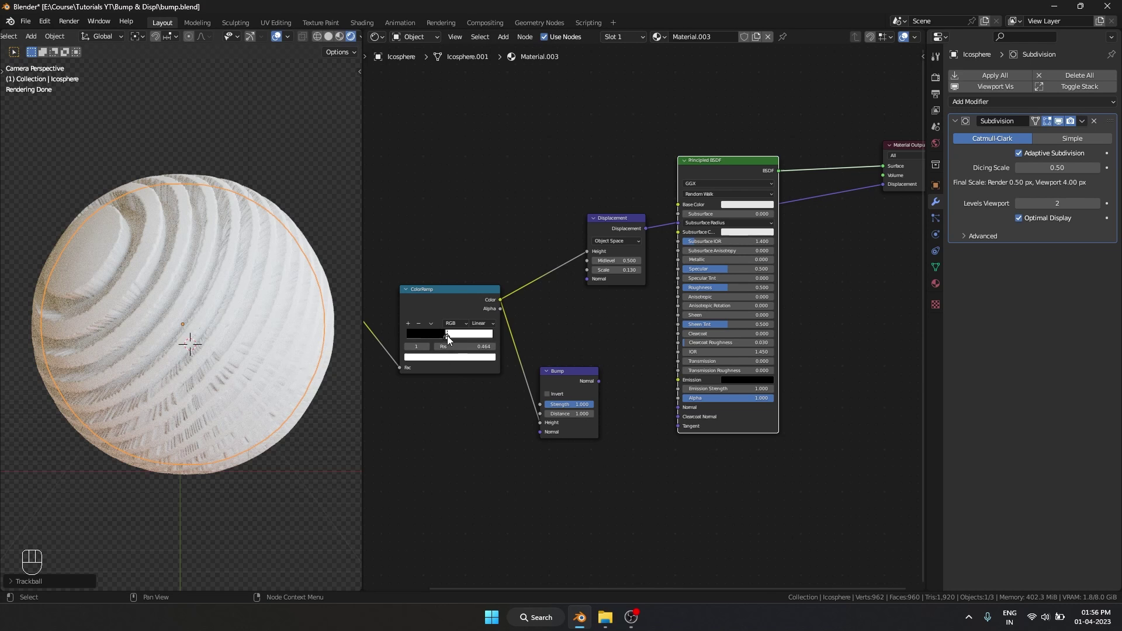
key(ctrl+4)
key(r)
key(r)
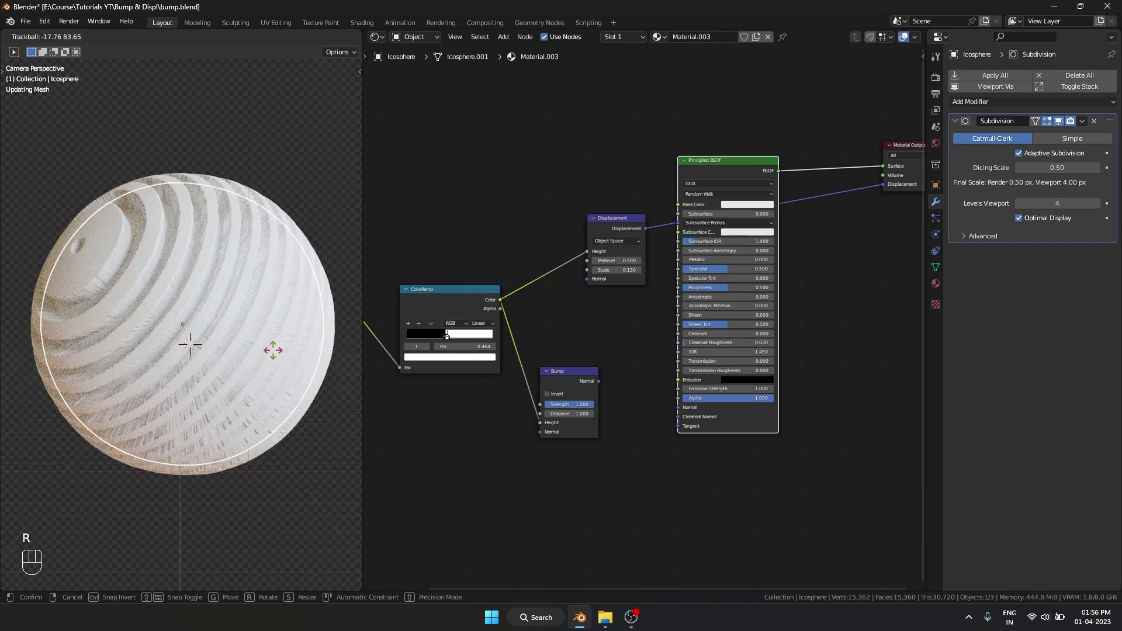
click(289, 353)
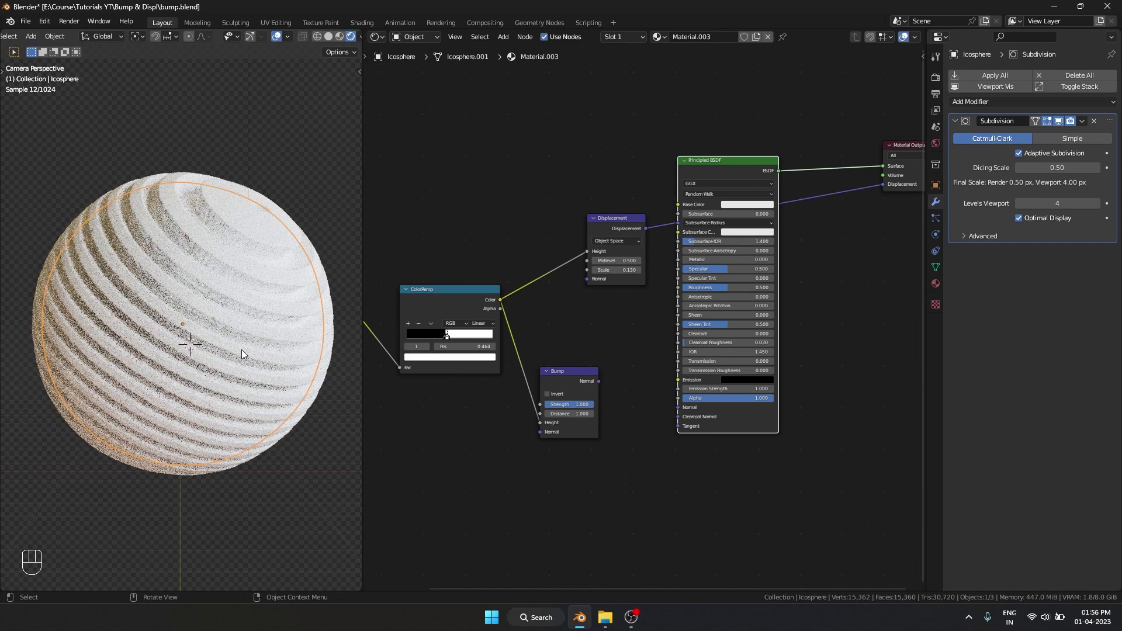